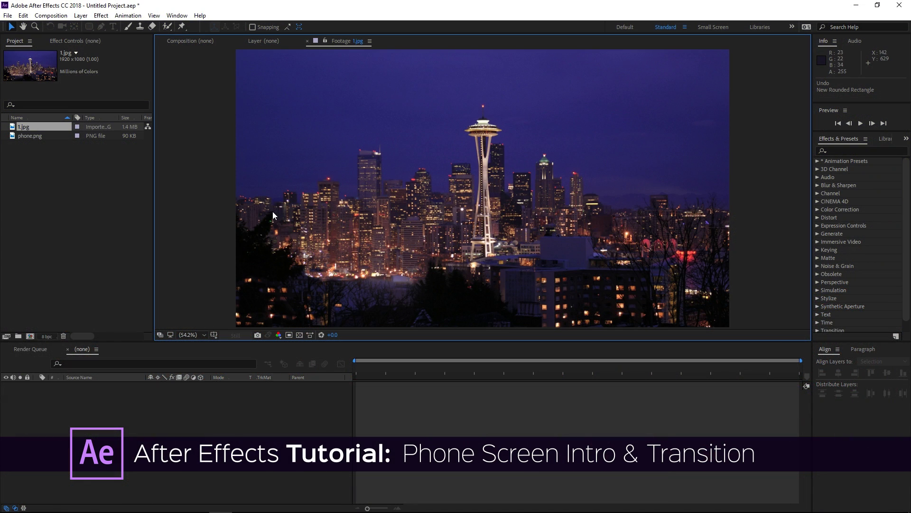
Open phone.png from the Project panel in the Footage viewer for preview
double_click(33, 138)
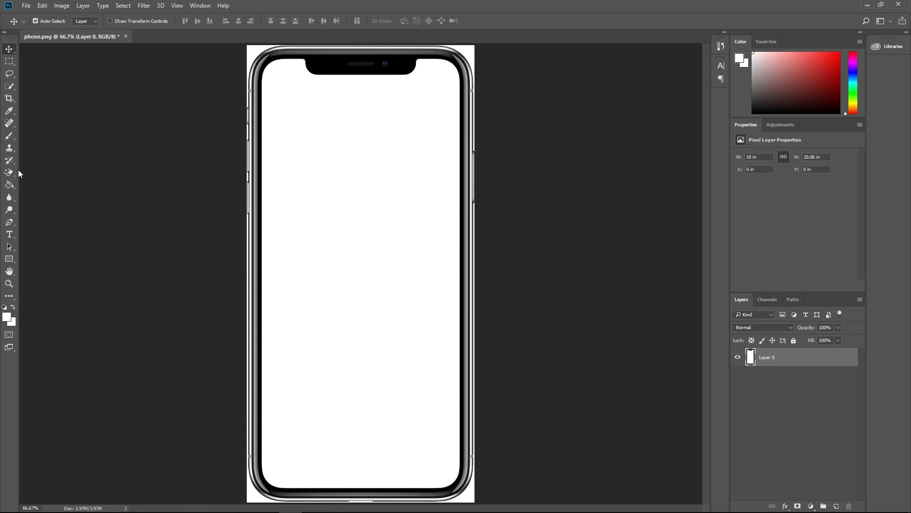
Erase the phone's white screen and the white around its top and bottom corners with the Magic Eraser
click(16, 172)
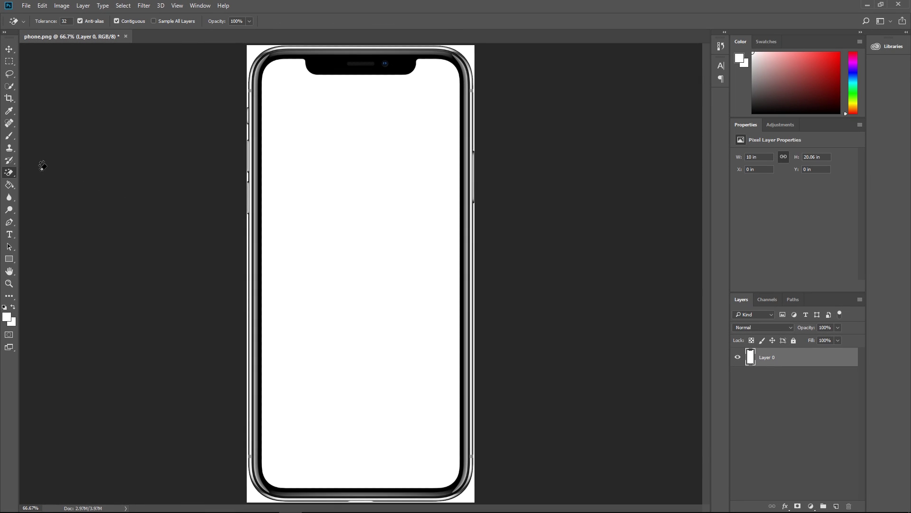
click(278, 141)
click(250, 55)
click(468, 497)
Save the image as the PNG file phone.png
click(27, 7)
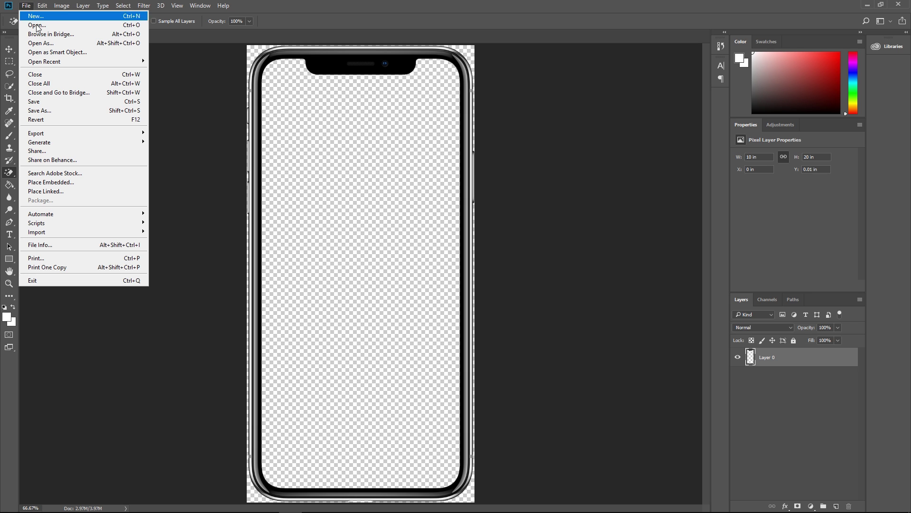
click(62, 110)
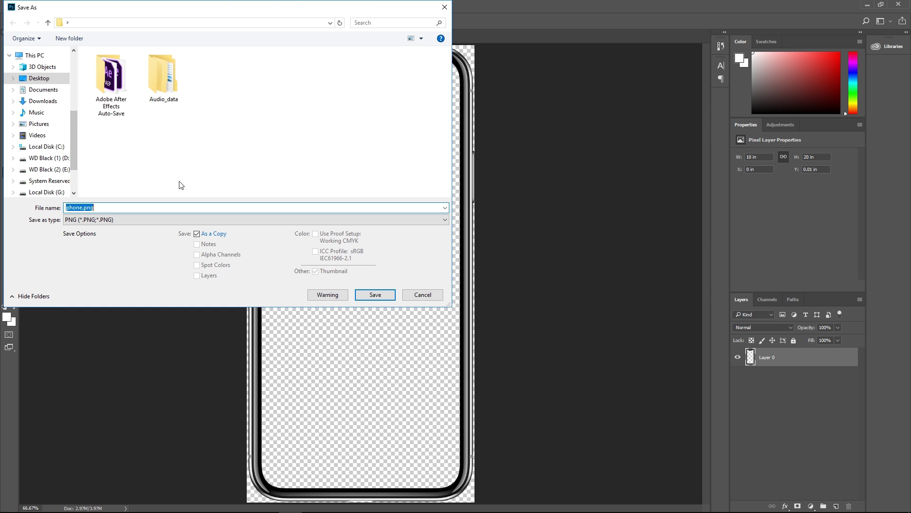
click(375, 294)
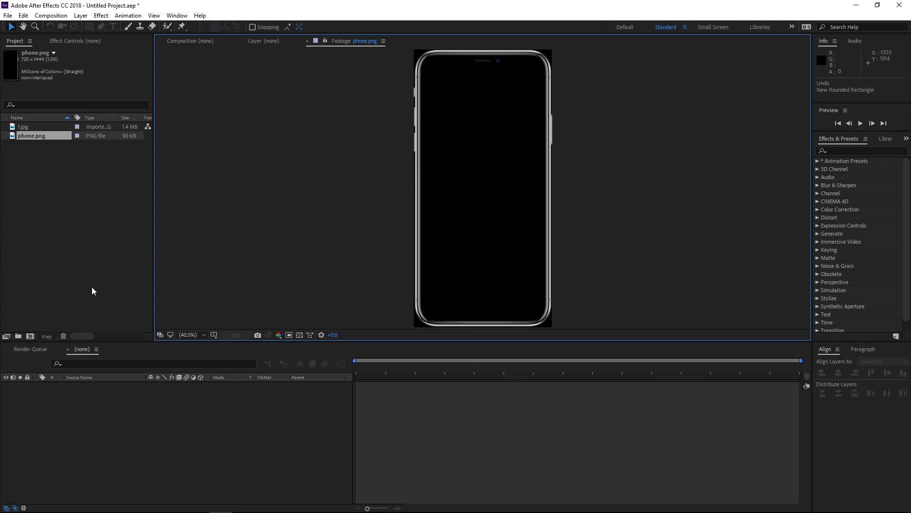
Create a composition named Main and add 1.jpg with phone.png above it
click(30, 336)
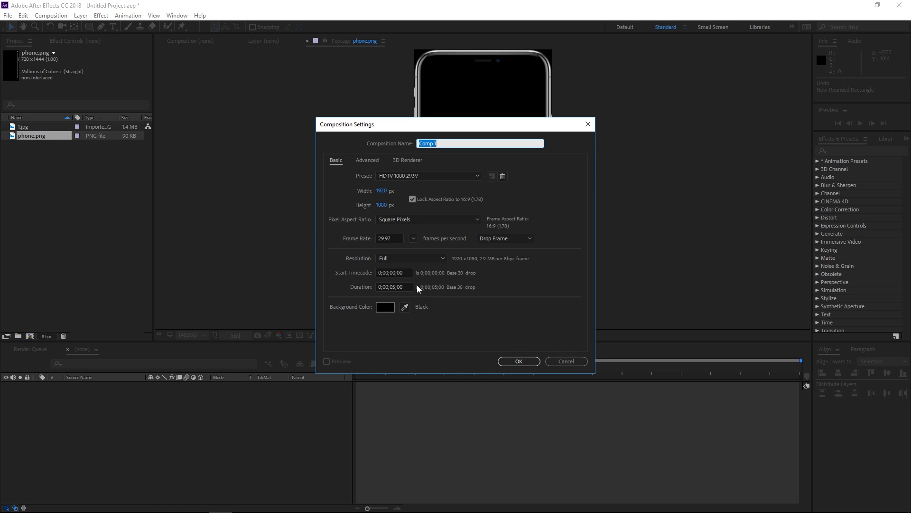
text(Main)
click(519, 360)
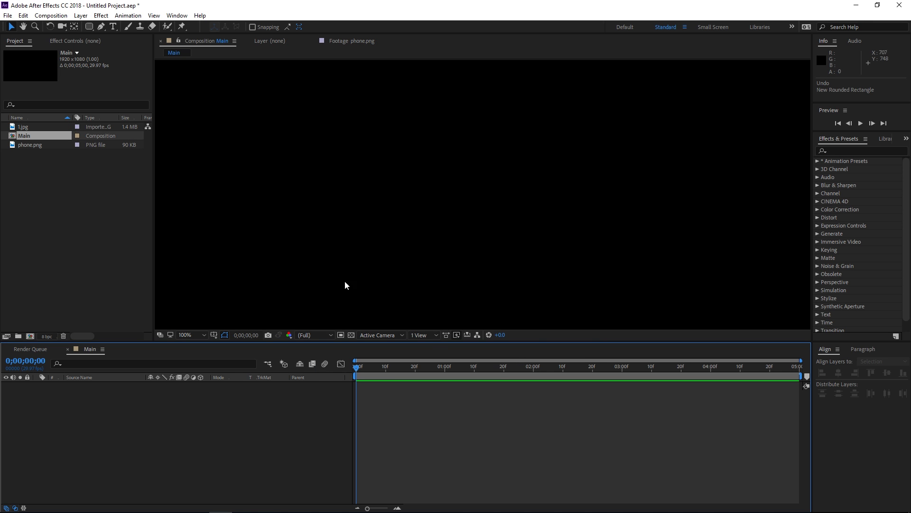
drag(23, 127, 155, 421)
drag(31, 145, 346, 376)
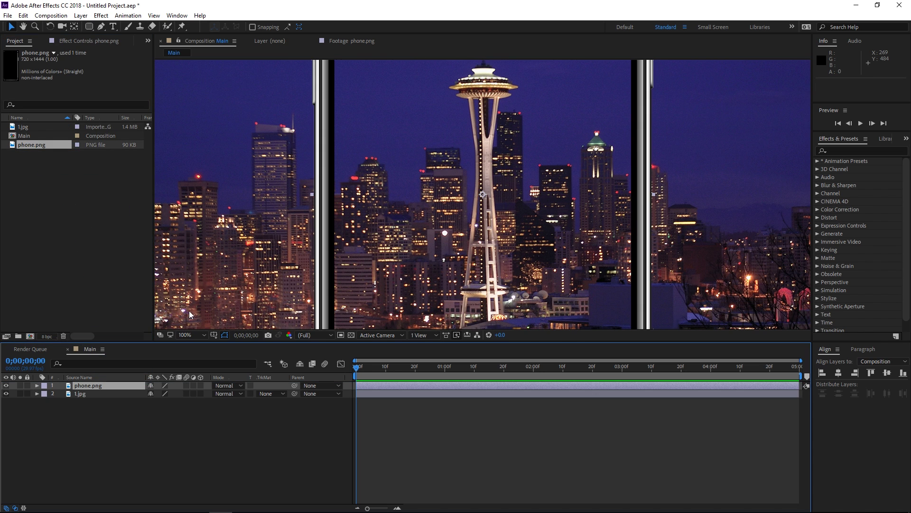
Fit the composition in the viewer and scale the phone.png layer to 25%
click(191, 335)
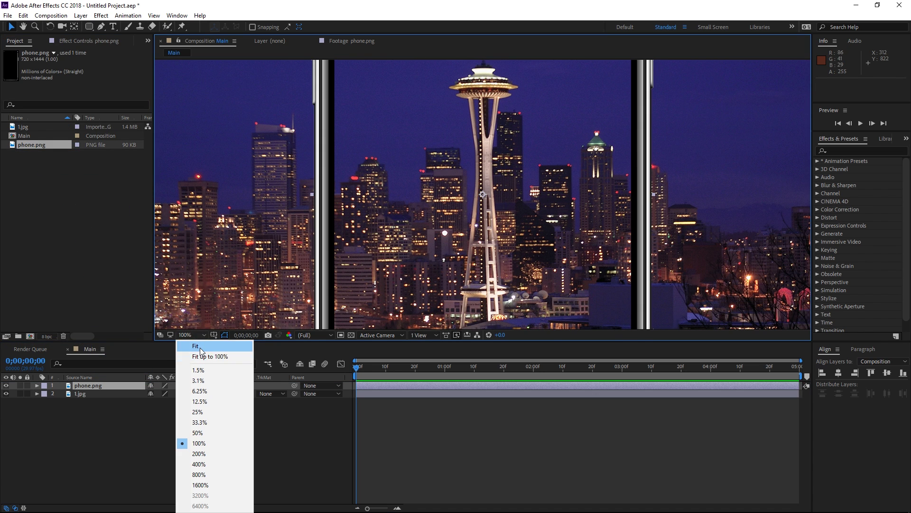
click(200, 350)
click(114, 386)
key(s)
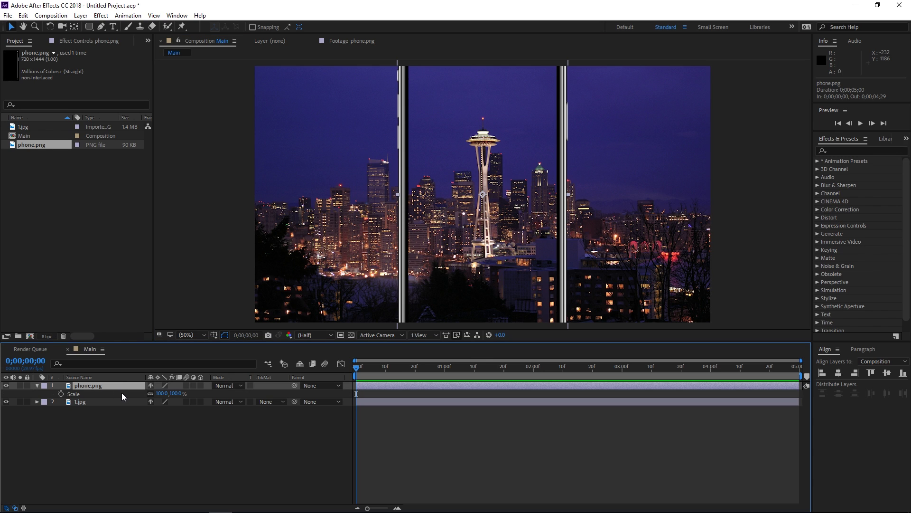
click(175, 394)
text(25)
key(Return)
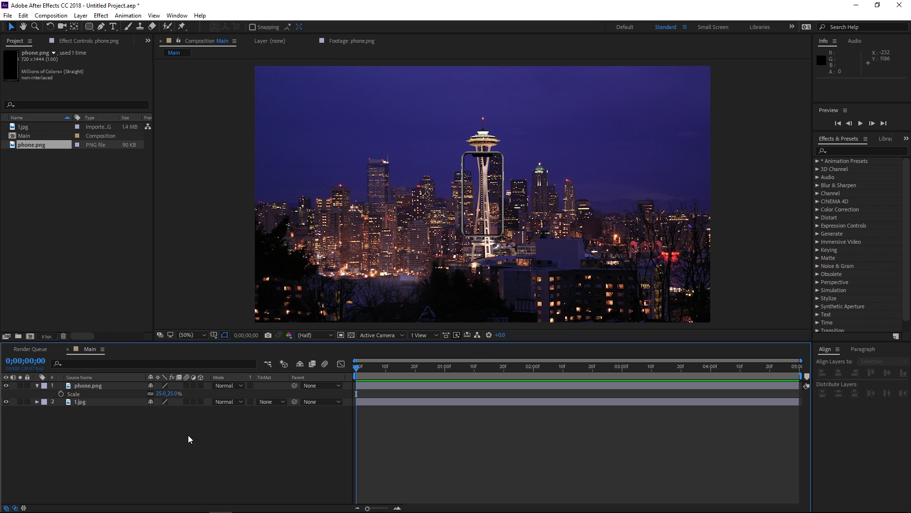
Create a new solid layer named BG
right_click(188, 435)
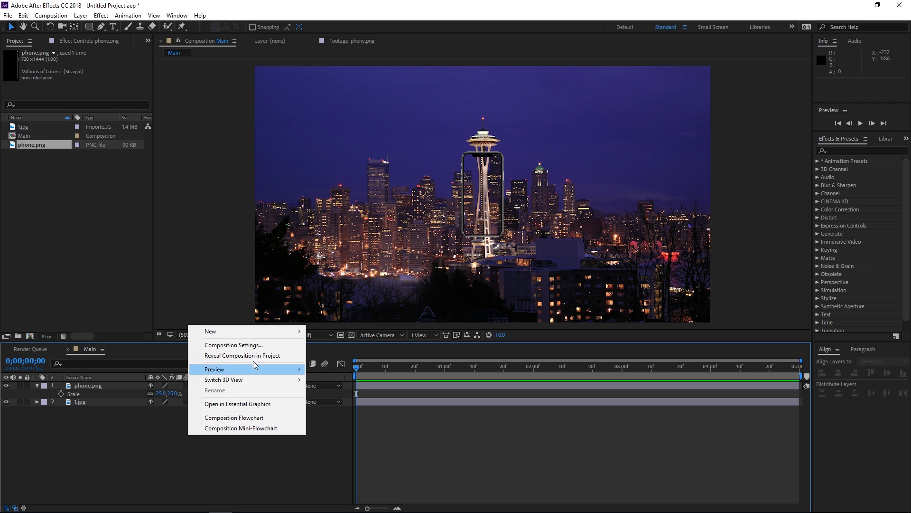
mouse_move(295, 331)
click(328, 355)
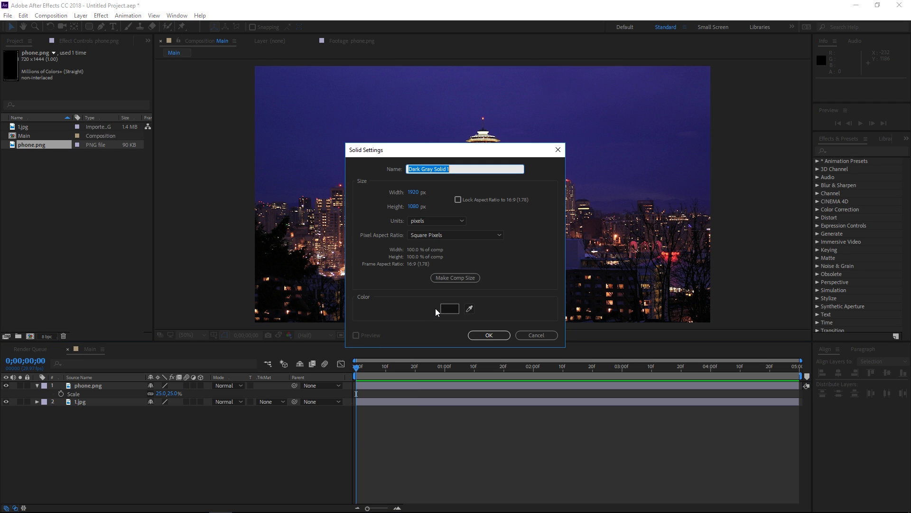
text(BG)
click(483, 332)
Move BG below phone.png, set the phone's scale to 28%, and view at 100%
key(Caps_Lock)
drag(147, 383, 121, 398)
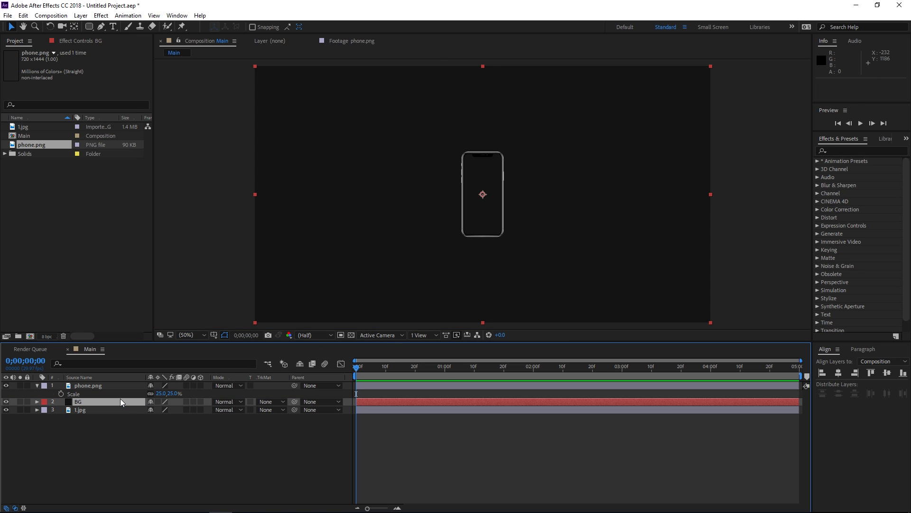
click(174, 393)
key(Return)
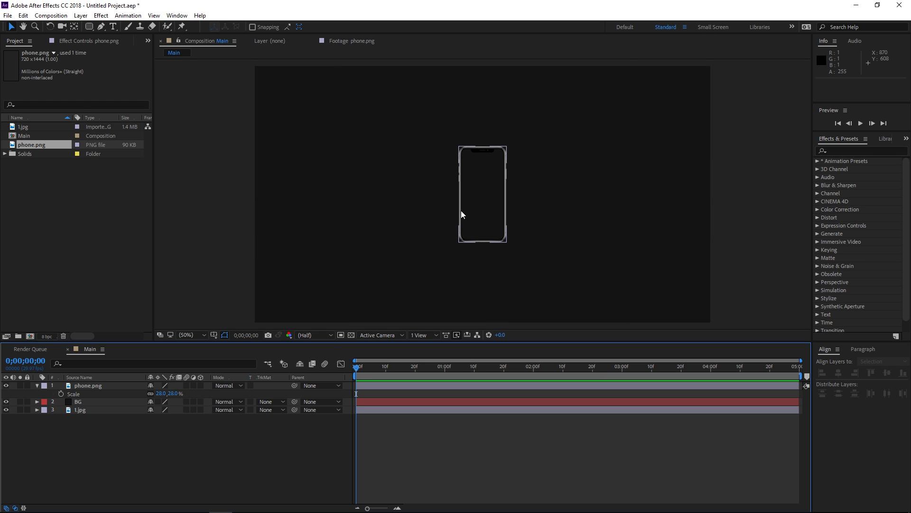
key(slash)
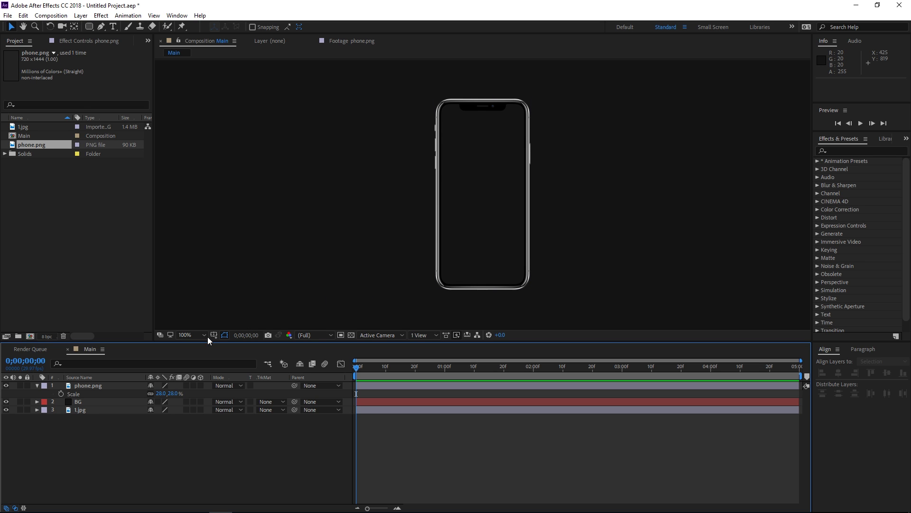
click(98, 401)
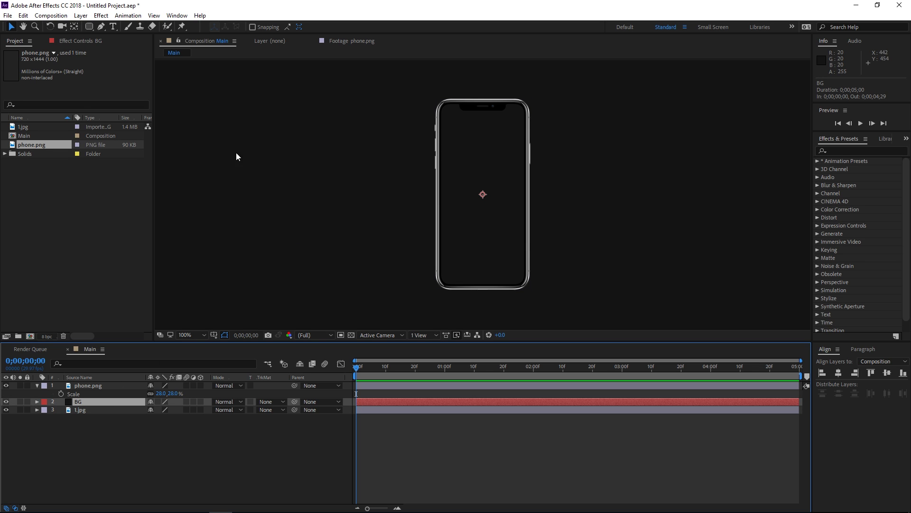
click(88, 27)
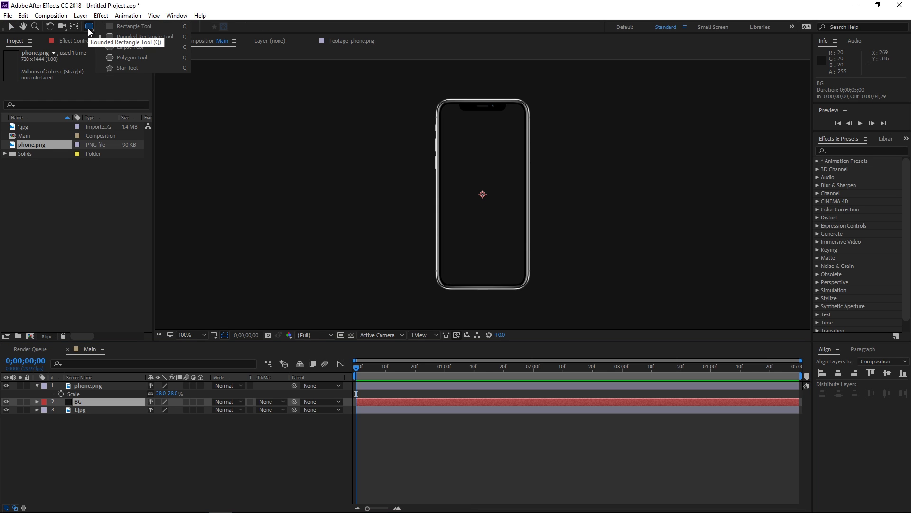
Draw a red rounded rectangle over the phone's screen area
click(155, 36)
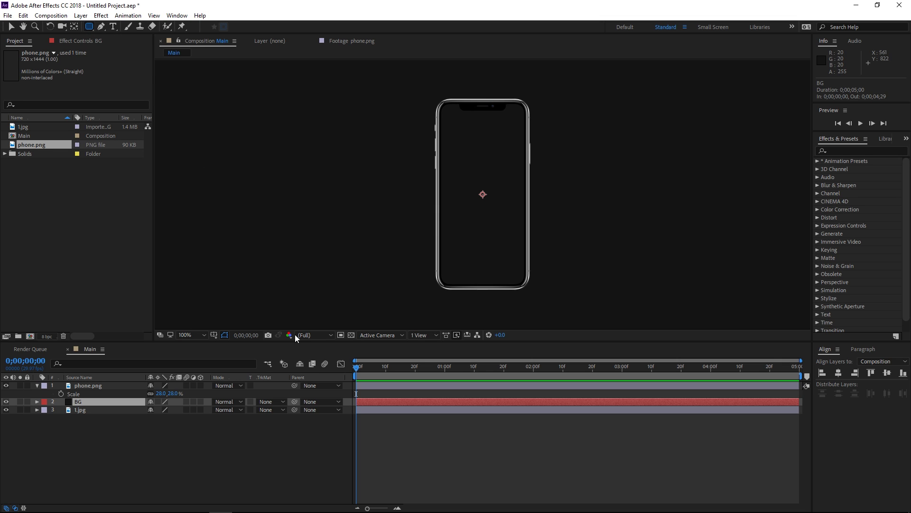
click(195, 448)
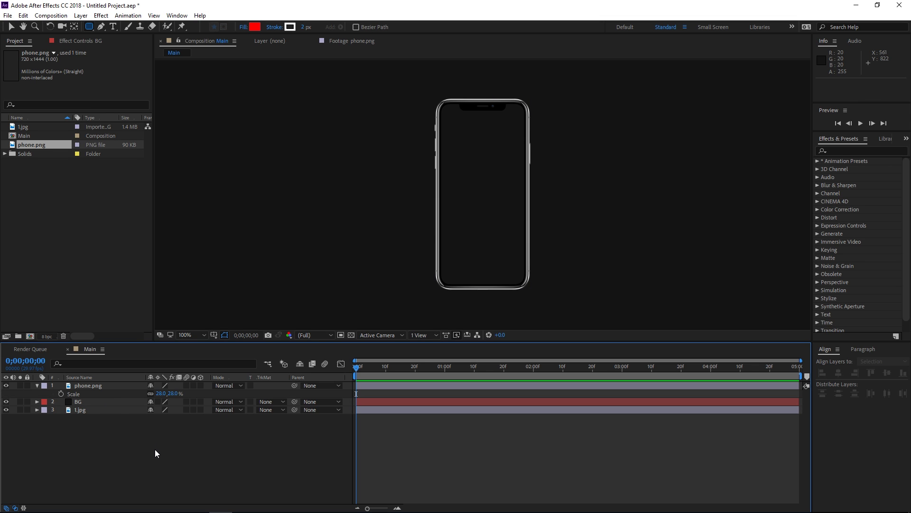
click(115, 404)
click(132, 439)
mouse_move(441, 103)
mouse_down()
mouse_move(479, 167)
mouse_move(506, 254)
mouse_move(527, 285)
mouse_up()
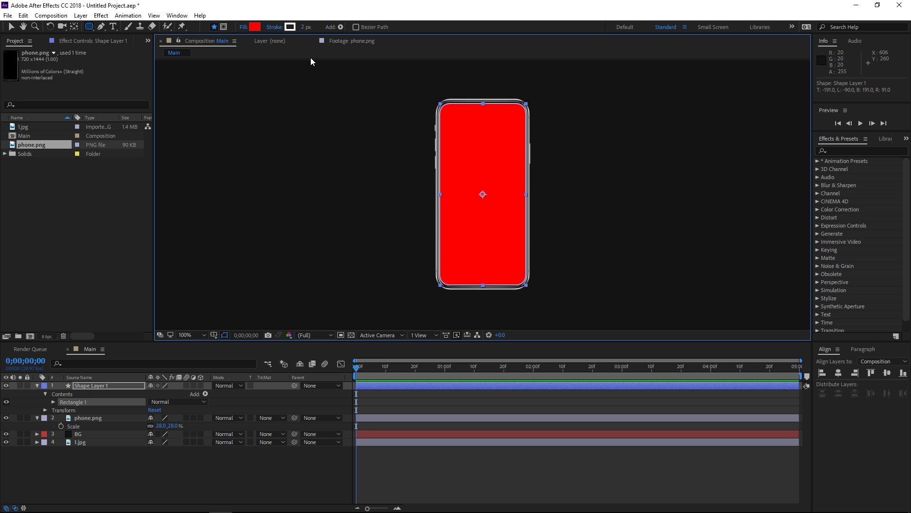
Set the rectangle's stroke to None and nudge it to line up with the screen
click(275, 27)
click(408, 234)
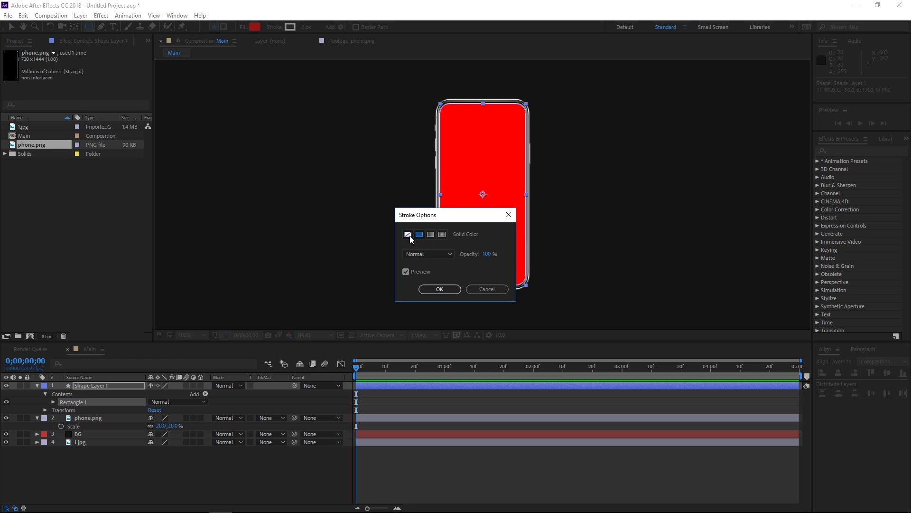
click(437, 289)
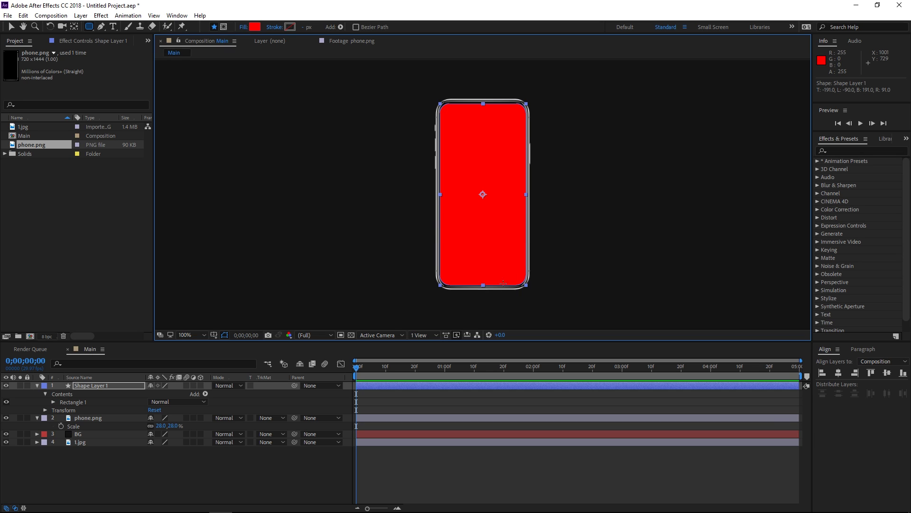
key(v)
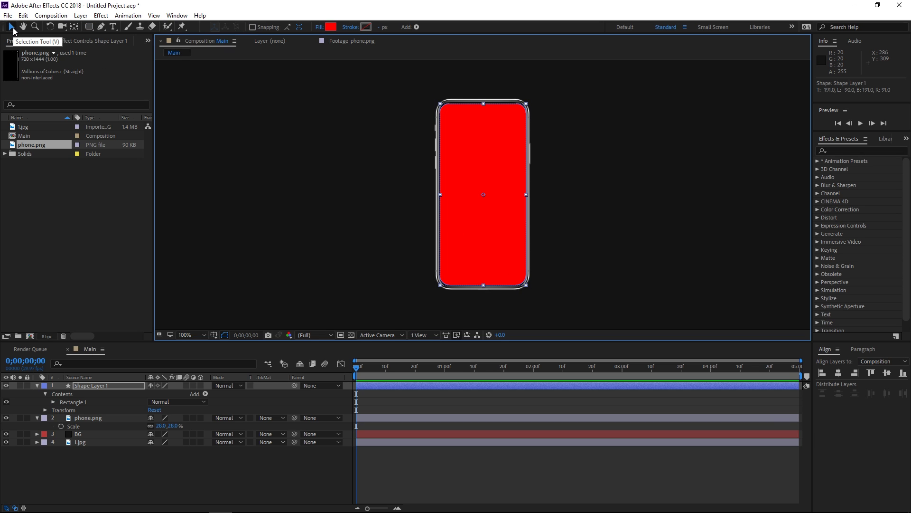
click(527, 286)
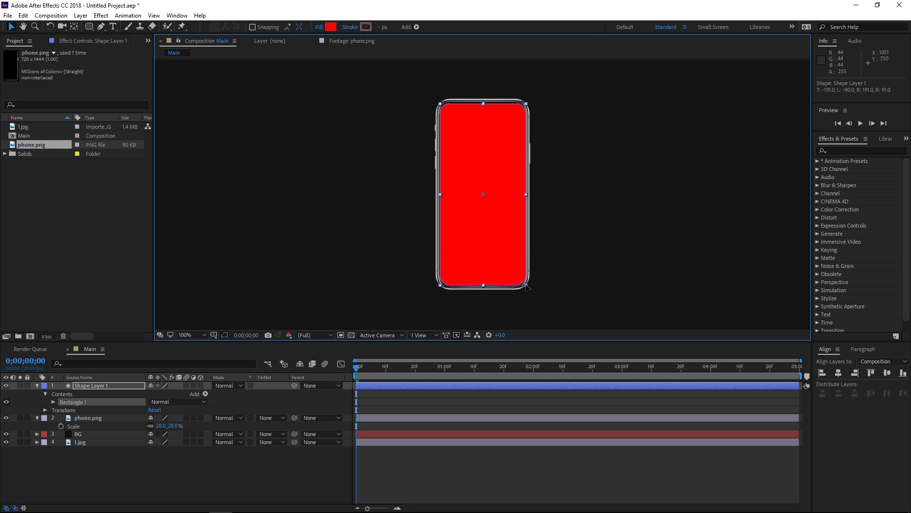
drag(528, 284, 528, 285)
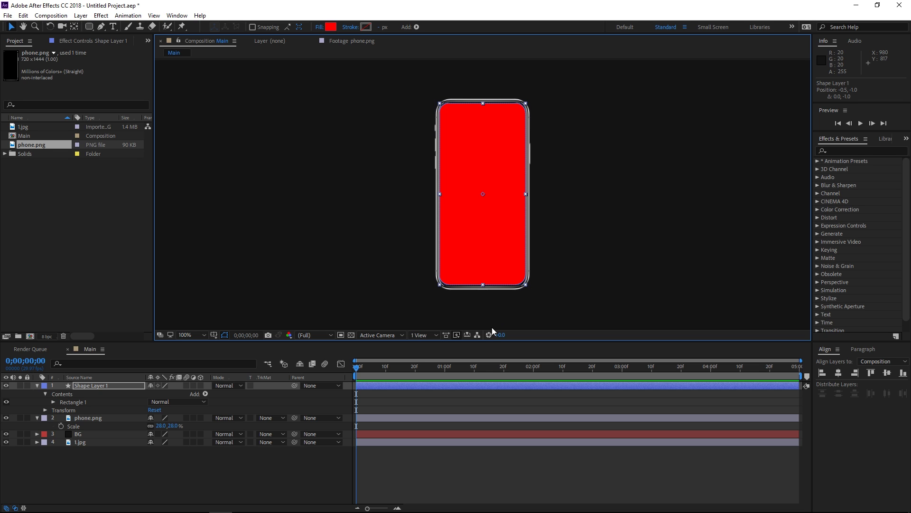
Rename Shape Layer 1 to Screen Matte
click(379, 464)
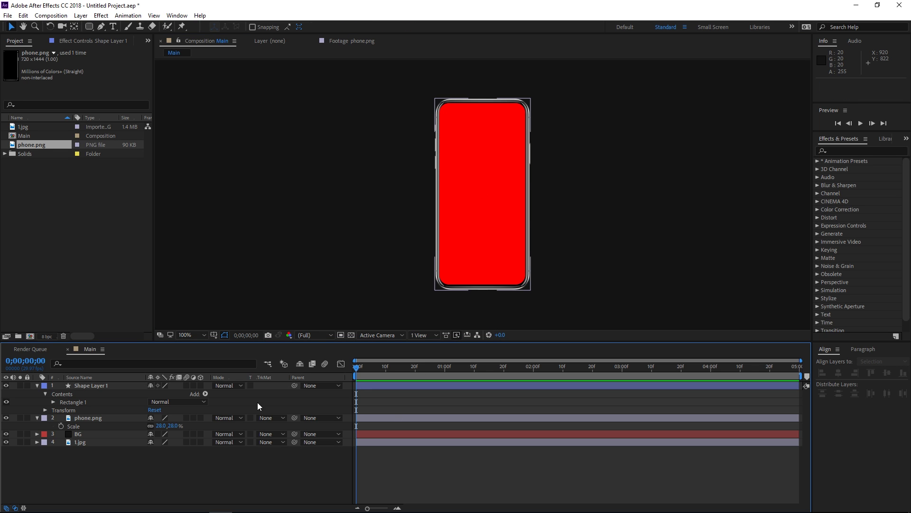
click(89, 387)
right_click(91, 387)
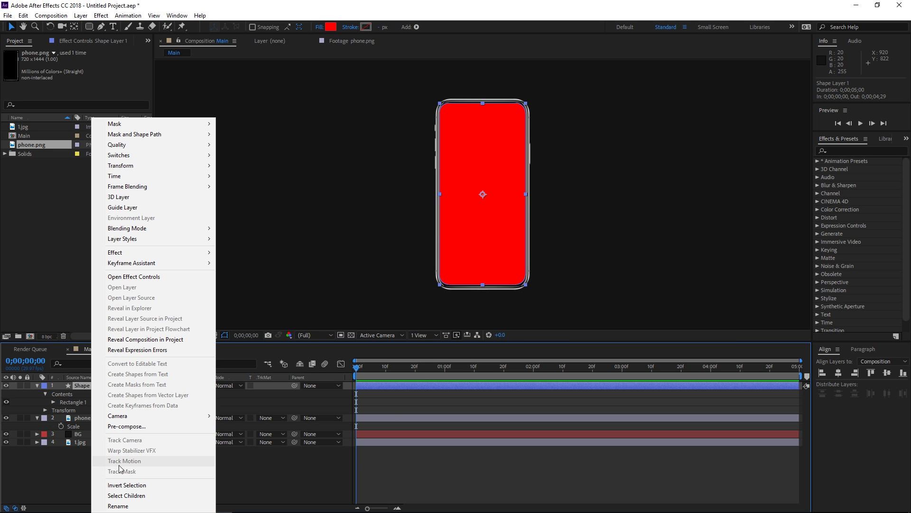
click(141, 506)
text(Scr)
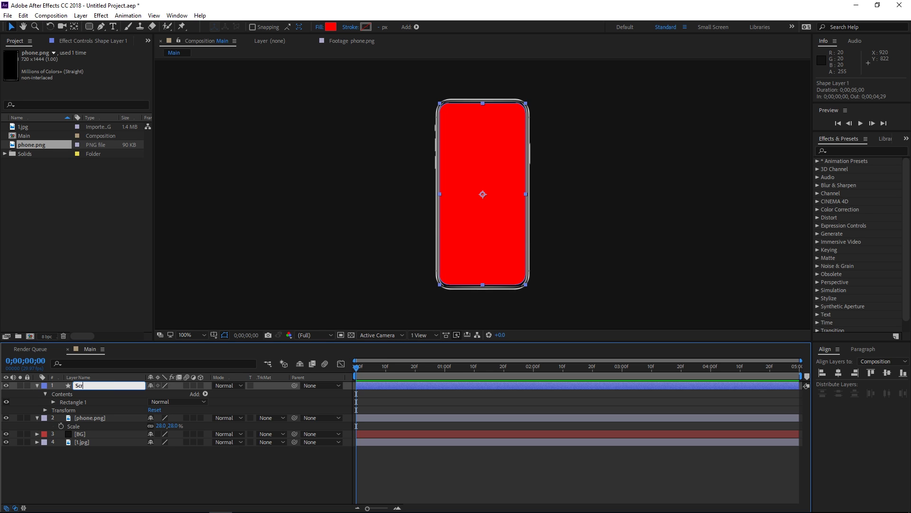
text(een Matte)
key(Return)
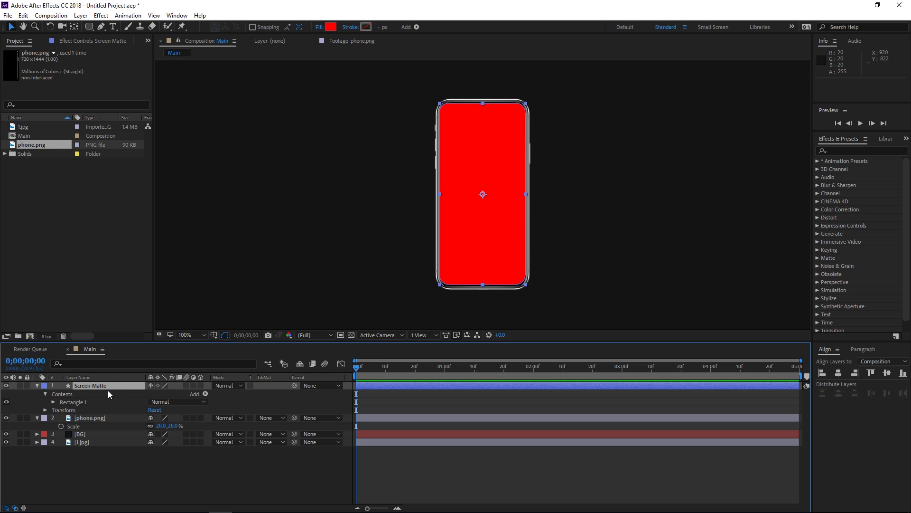
Move Screen Matte below phone.png, collapse its and phone.png's properties, and select BG
drag(101, 387, 98, 424)
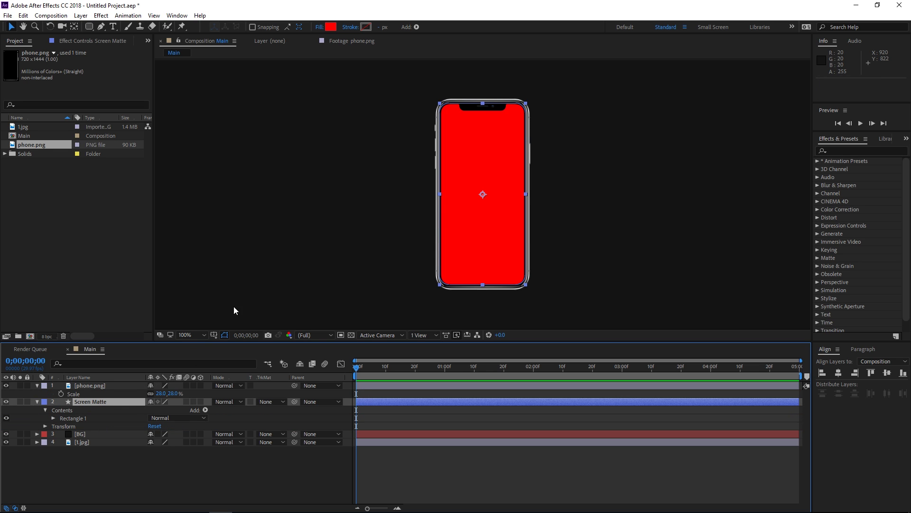
click(225, 458)
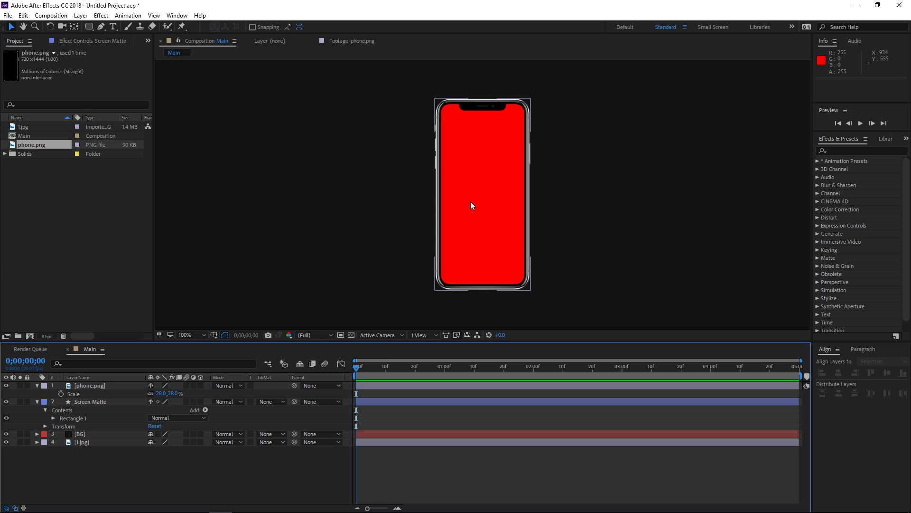
click(37, 401)
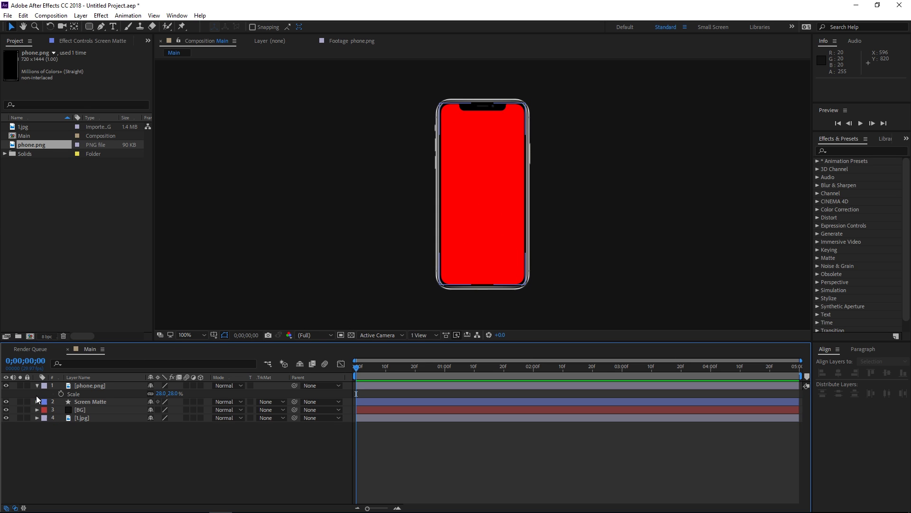
click(37, 385)
click(84, 402)
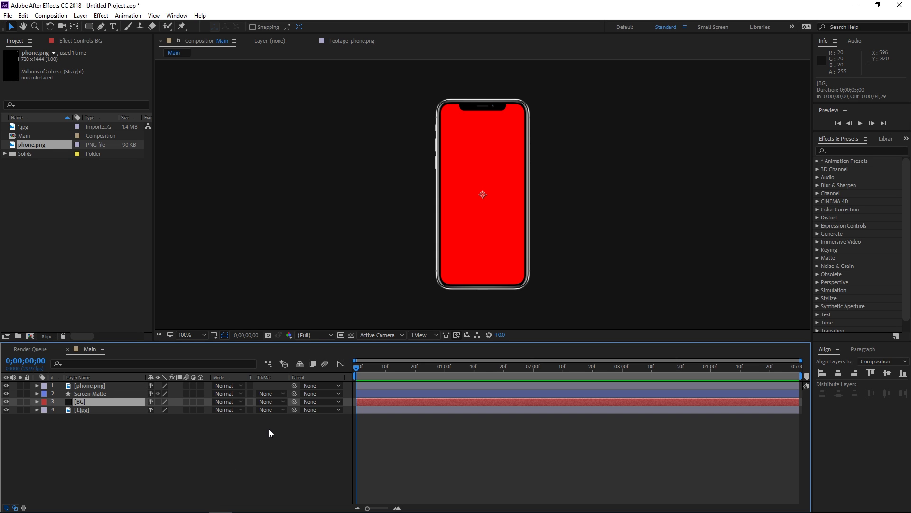
Set BG's track matte to Alpha Inverted Matte "Screen Matte" and zoom the view to 50%
click(266, 401)
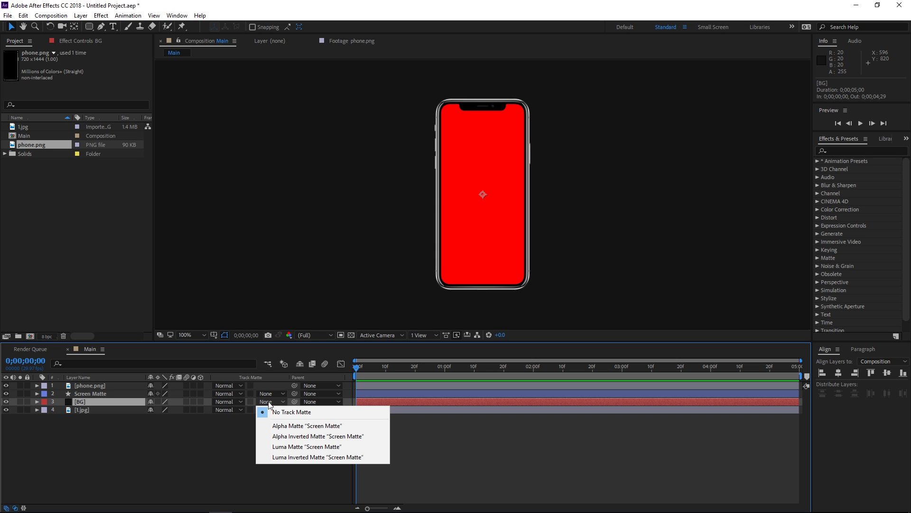
click(290, 435)
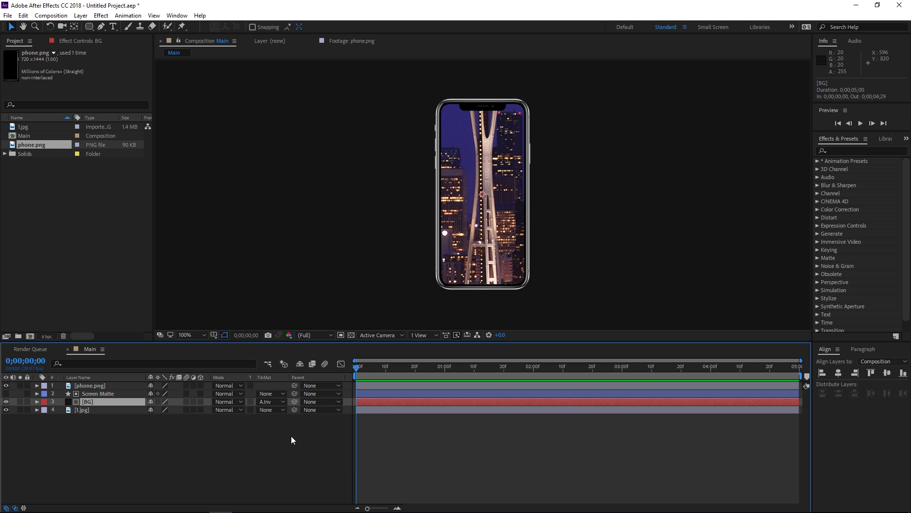
key(comma)
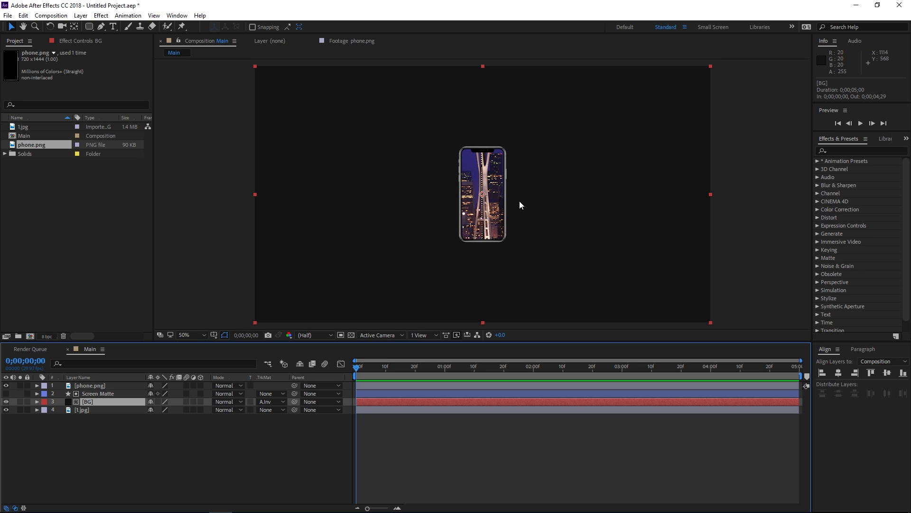
Keyframe 1.jpg's Opacity from 0% at frame 0 to 100% at frame 10
click(87, 410)
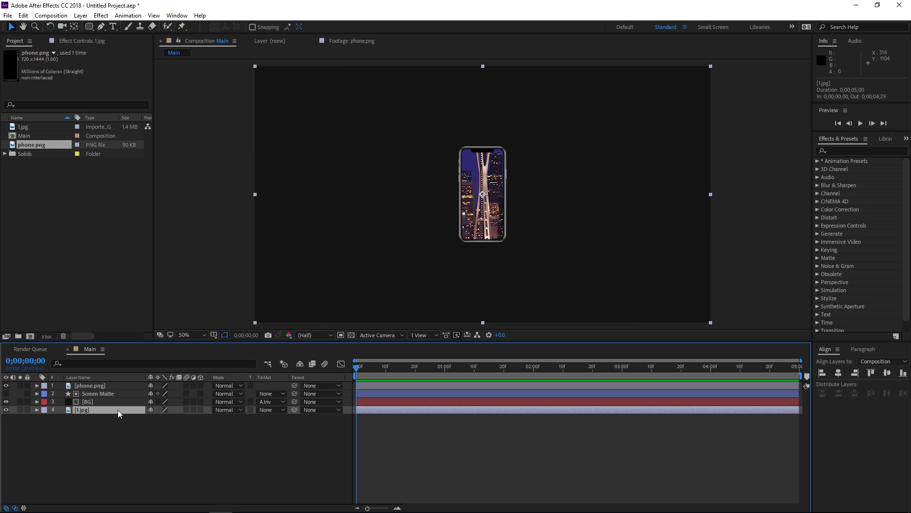
key(t)
drag(153, 418, 7, 436)
click(61, 419)
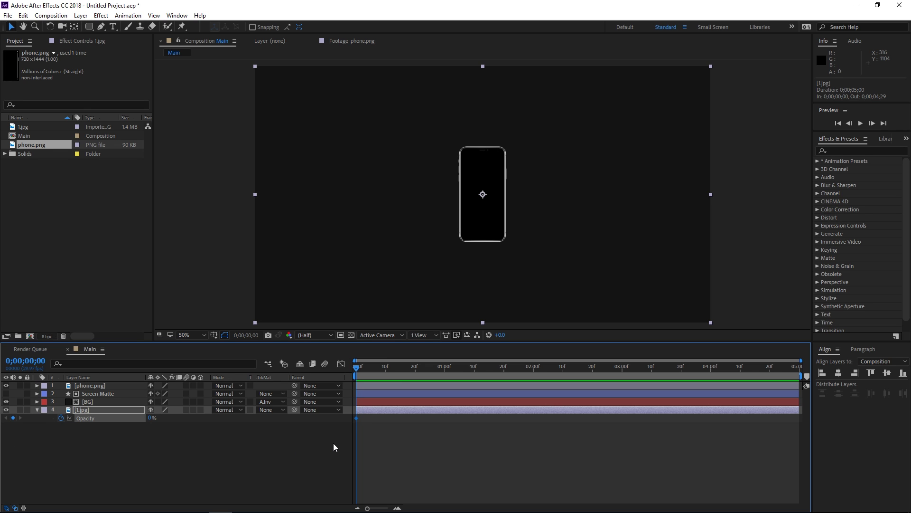
key(shift+Page_Down)
click(148, 419)
text(100)
key(Return)
Preview the fade-in and move the playhead to the 2-second mark
click(303, 427)
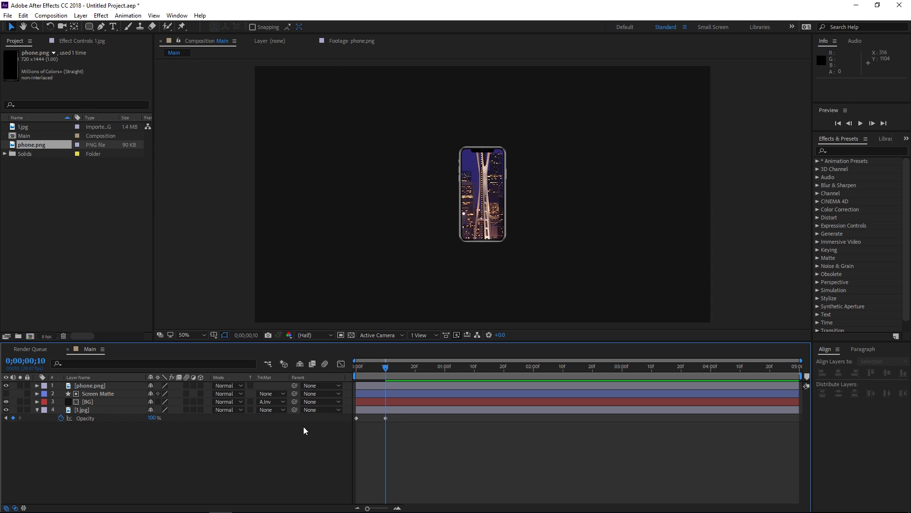
click(355, 368)
key(space)
key(space)
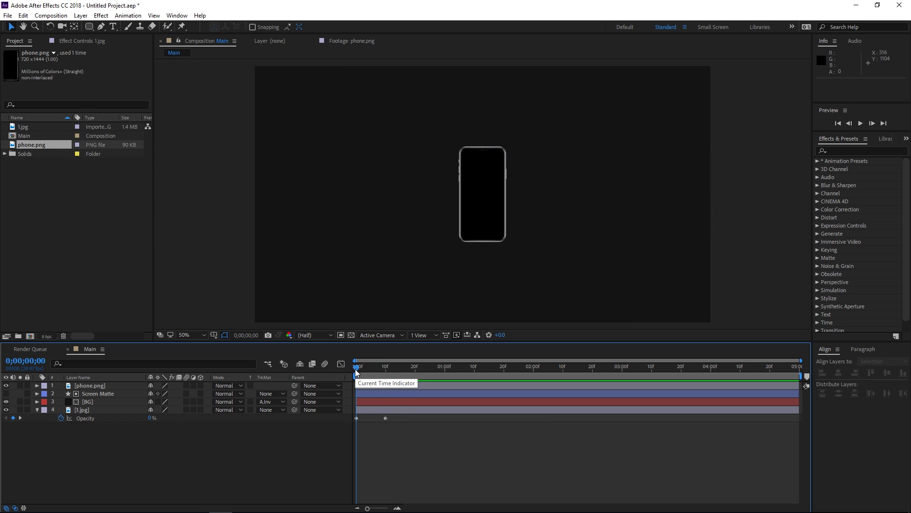
drag(355, 366, 389, 368)
click(503, 291)
click(414, 383)
click(437, 373)
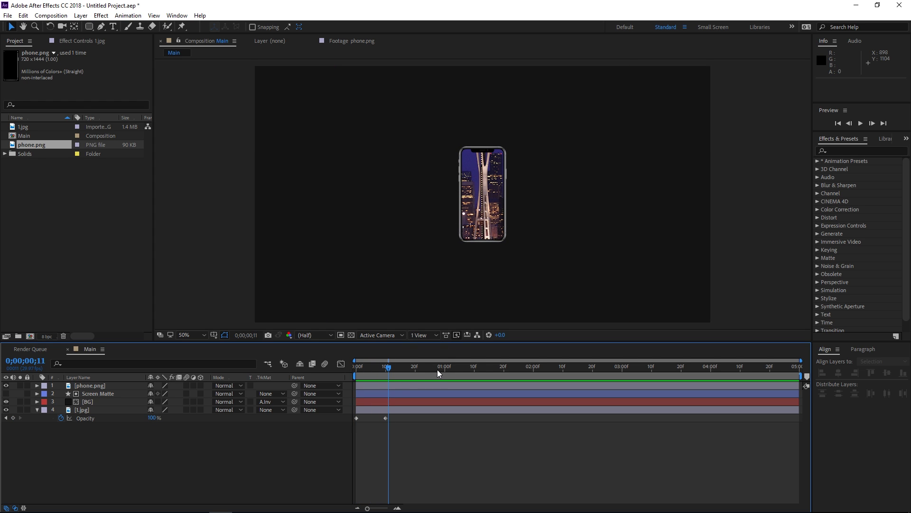
drag(441, 368, 533, 372)
Collapse 1.jpg's Opacity property and reselect the 1.jpg layer
click(532, 402)
click(494, 432)
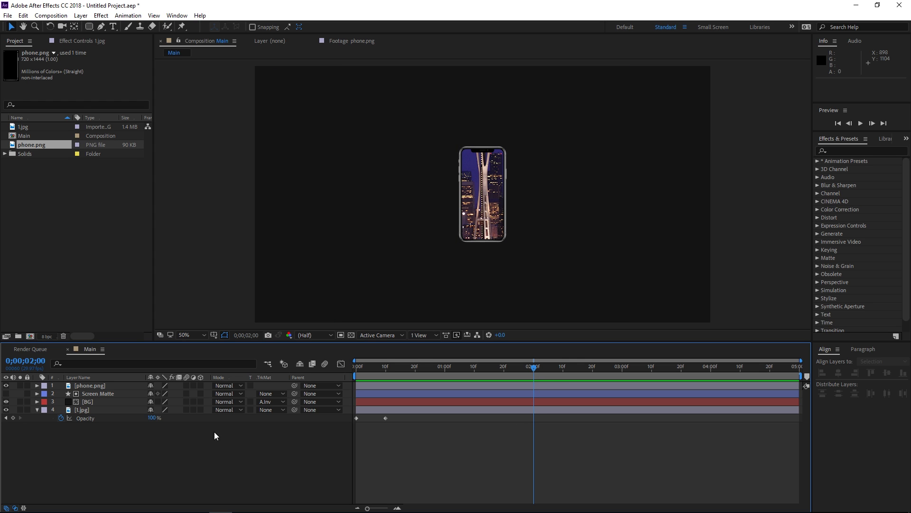
click(36, 410)
click(94, 411)
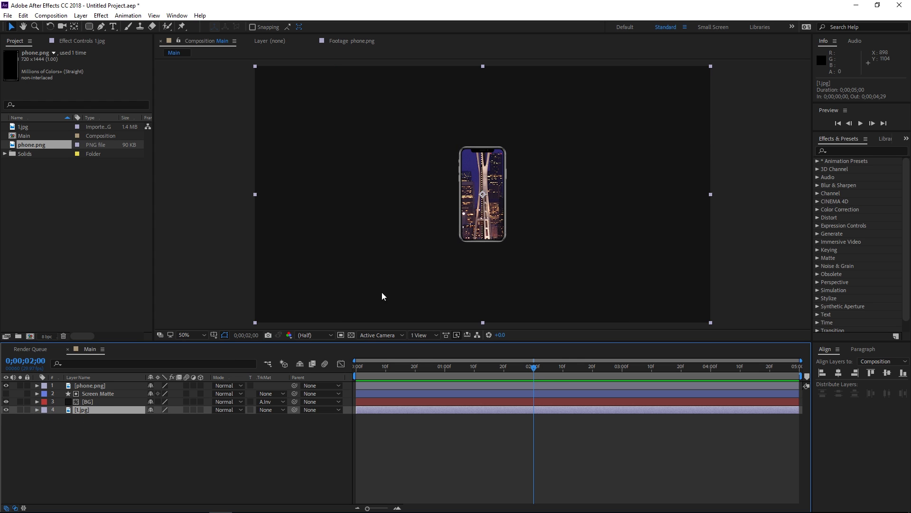
click(90, 384)
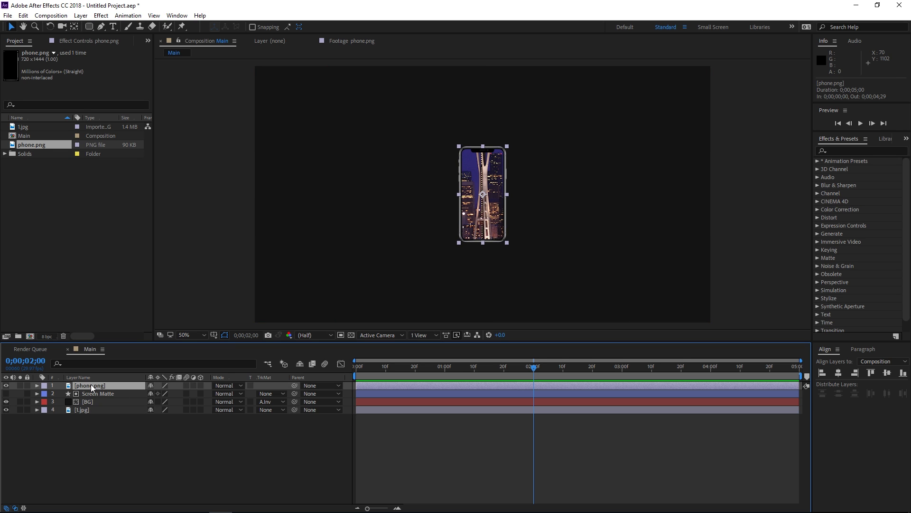
click(81, 411)
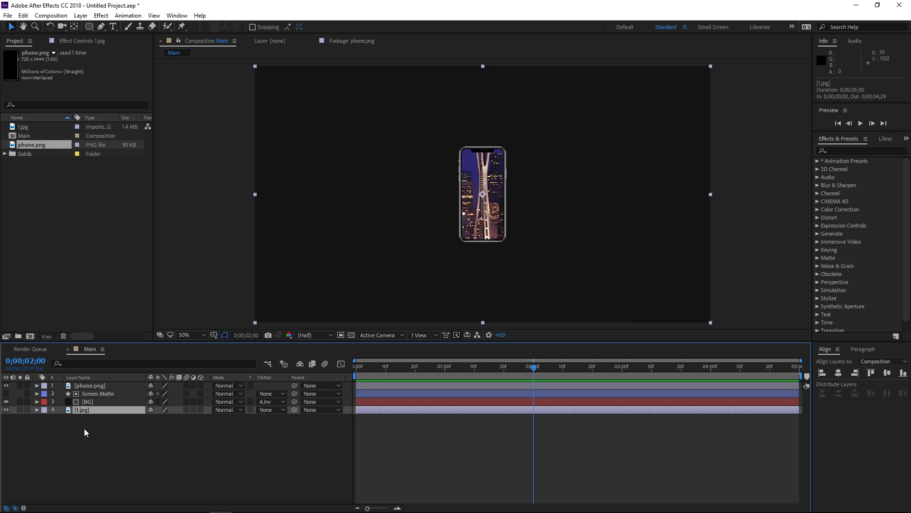
Add Scale keyframes for both phone.png (28%) and 1.jpg (100%) at 2 seconds
ctrl+click(85, 384)
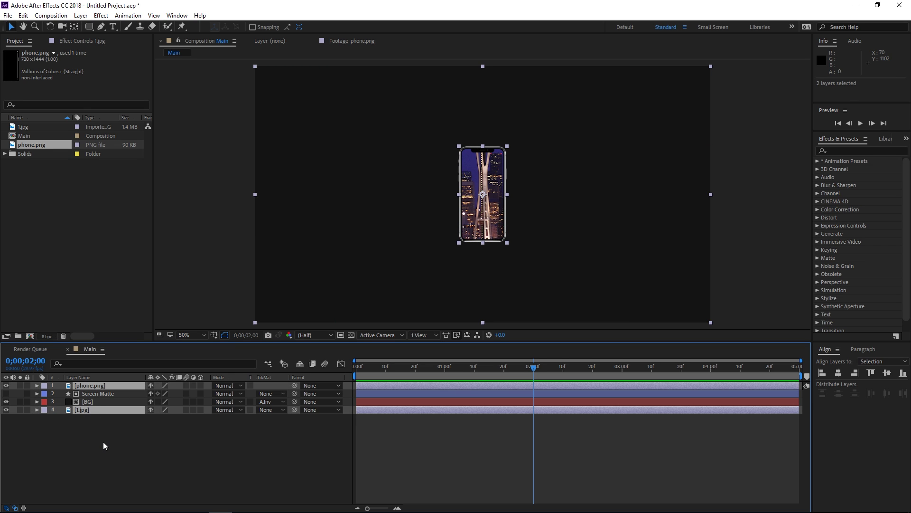
key(s)
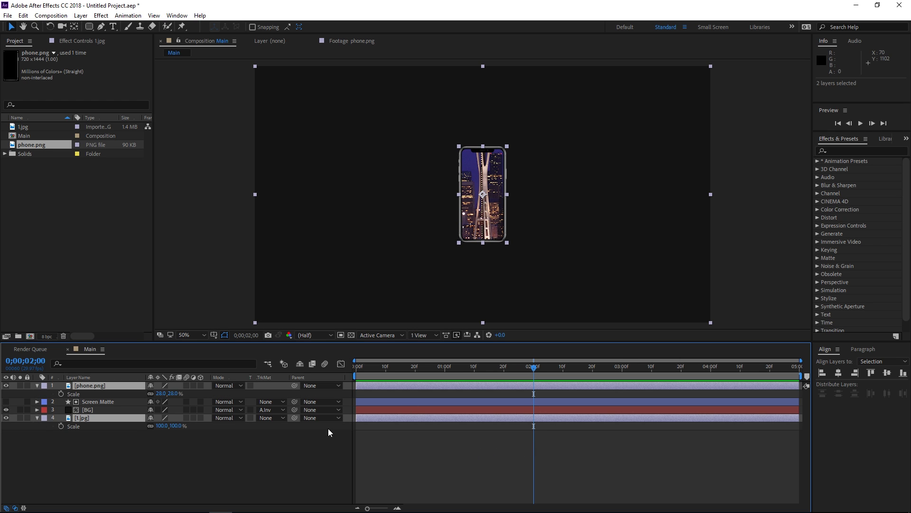
click(61, 426)
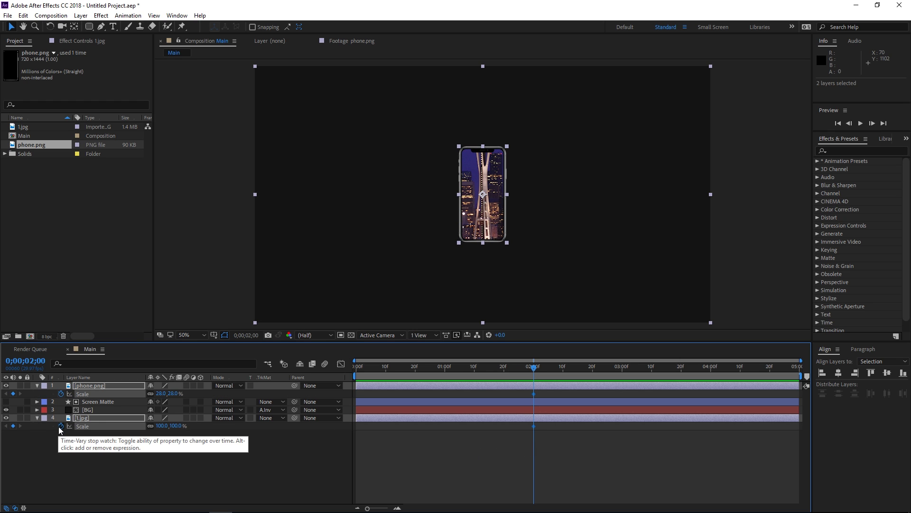
click(78, 438)
Add a Position keyframe at 960,540 for 1.jpg and show its keyframed properties
click(66, 418)
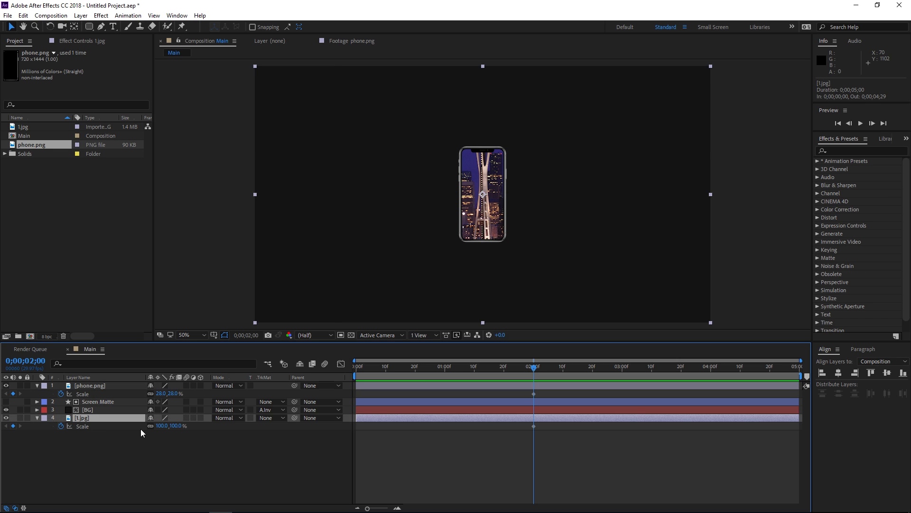
key(p)
click(61, 425)
click(93, 415)
key(p)
key(u)
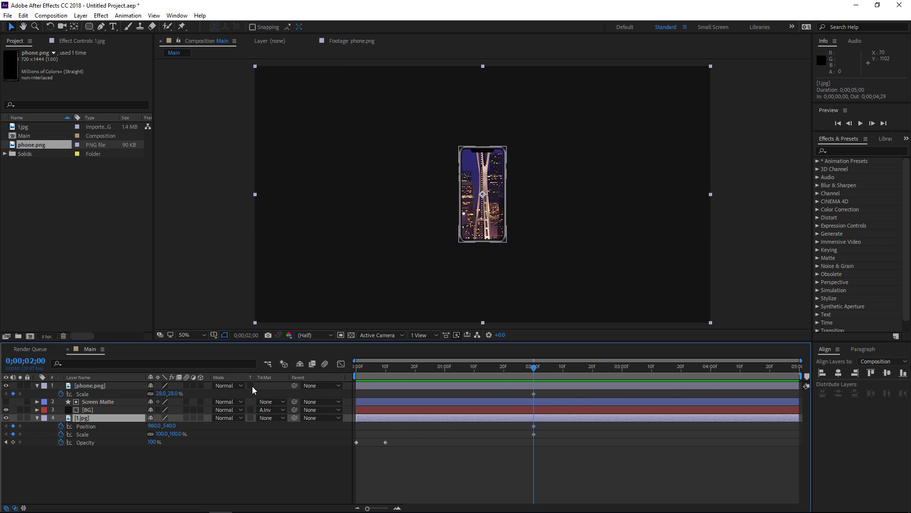
Parent Screen Matte to phone.png and move the current time to 0;00;03;00
click(87, 402)
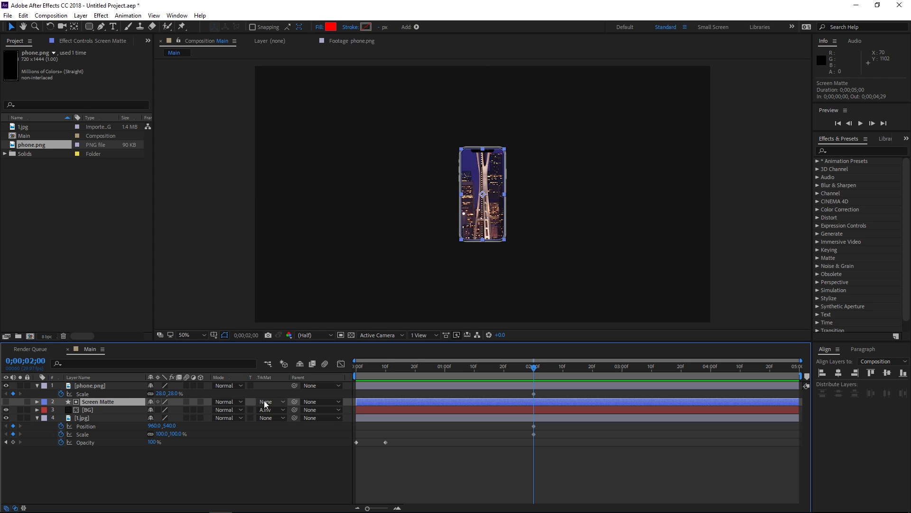
drag(292, 401, 96, 384)
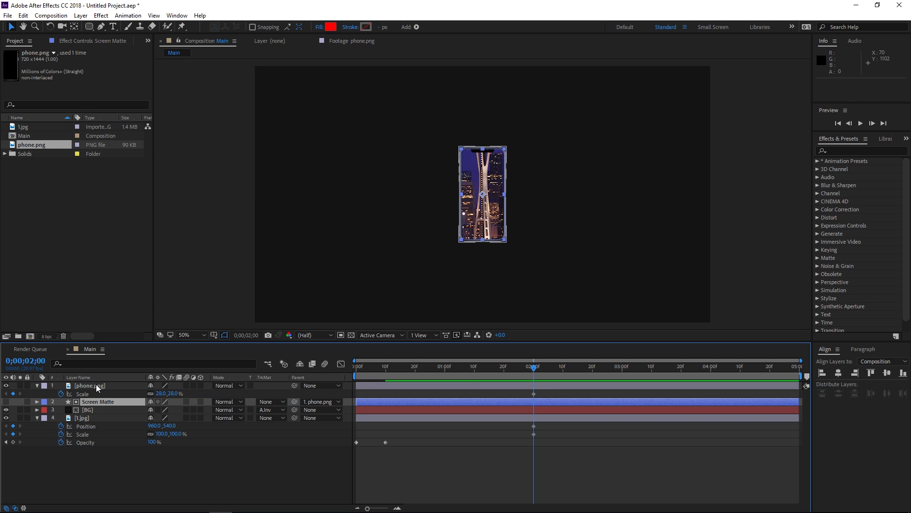
click(101, 385)
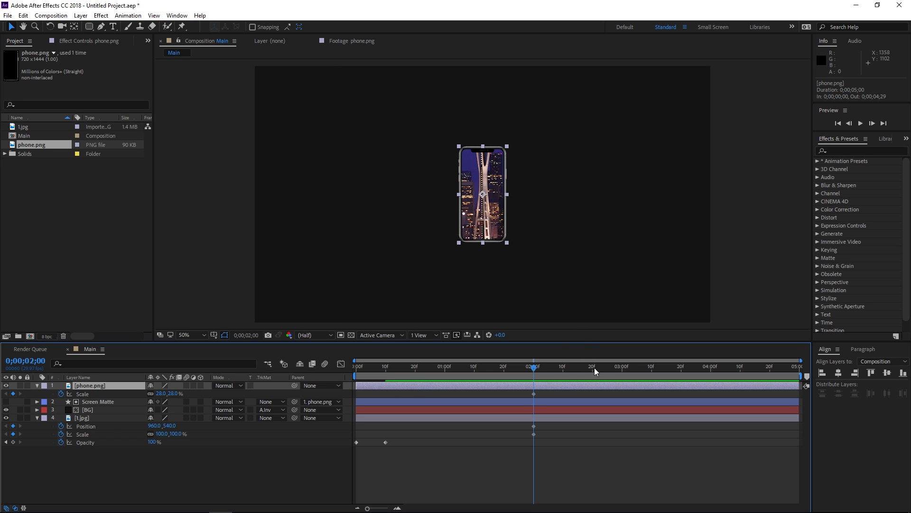
click(621, 366)
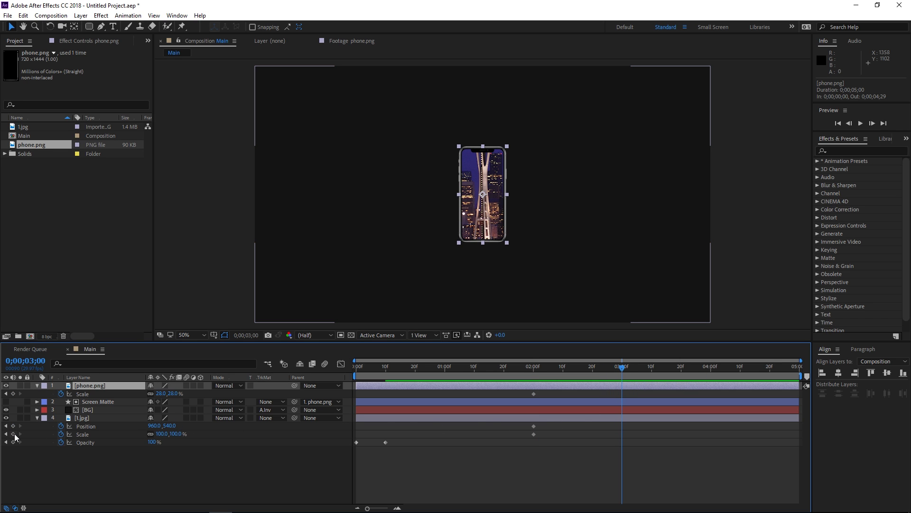
Add Scale and Position keyframes for phone.png at 3 seconds
click(13, 434)
click(13, 426)
click(13, 394)
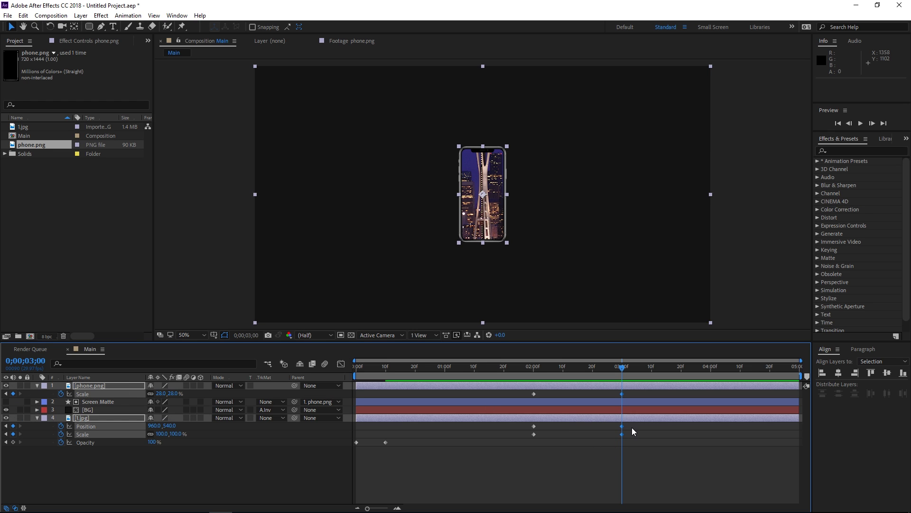
Scale phone.png up to 317% so the city photo fills the frame, then select both Scale keyframes
click(632, 428)
click(534, 384)
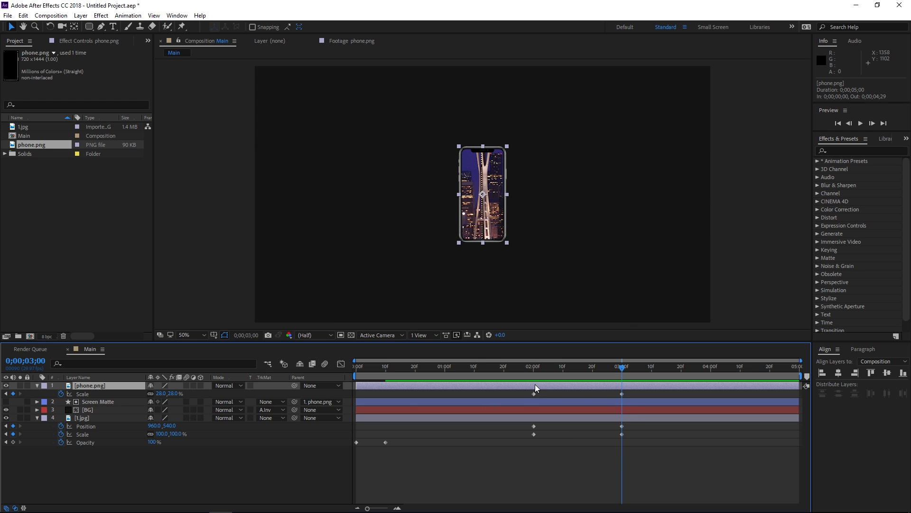
drag(176, 393, 312, 393)
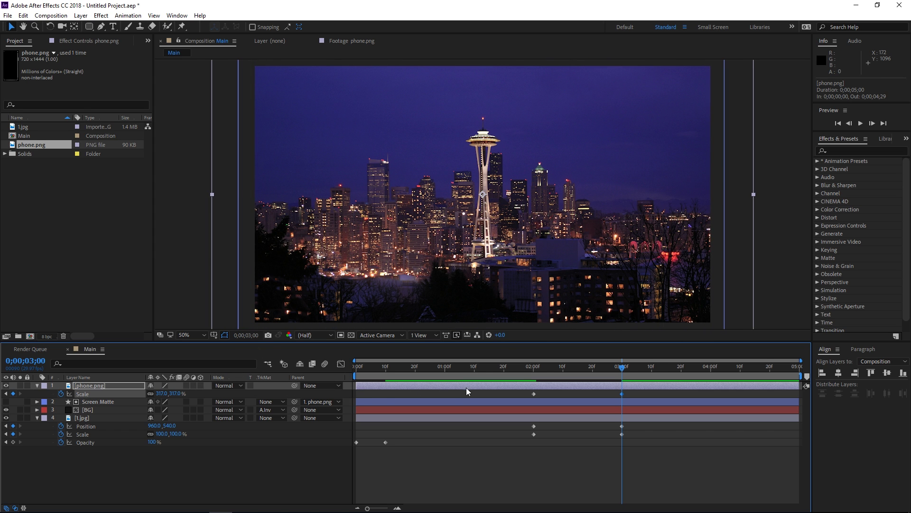
drag(504, 390, 574, 397)
drag(634, 397, 634, 397)
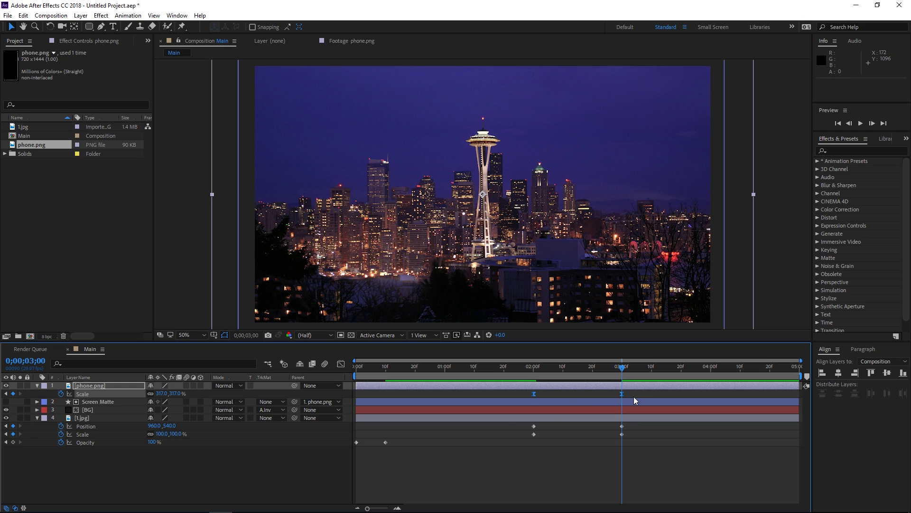
Steepen the phone's Scale speed curve to a sharp central peak with about 75% influence
click(343, 366)
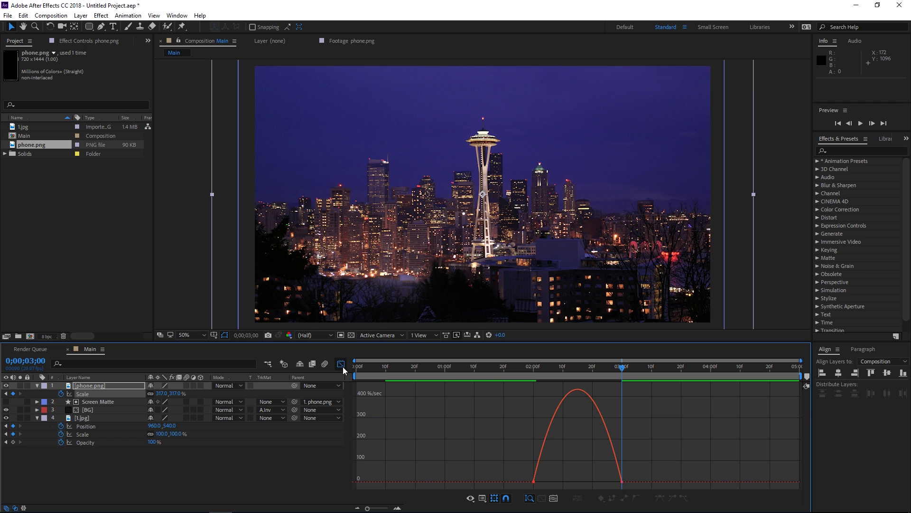
right_click(521, 401)
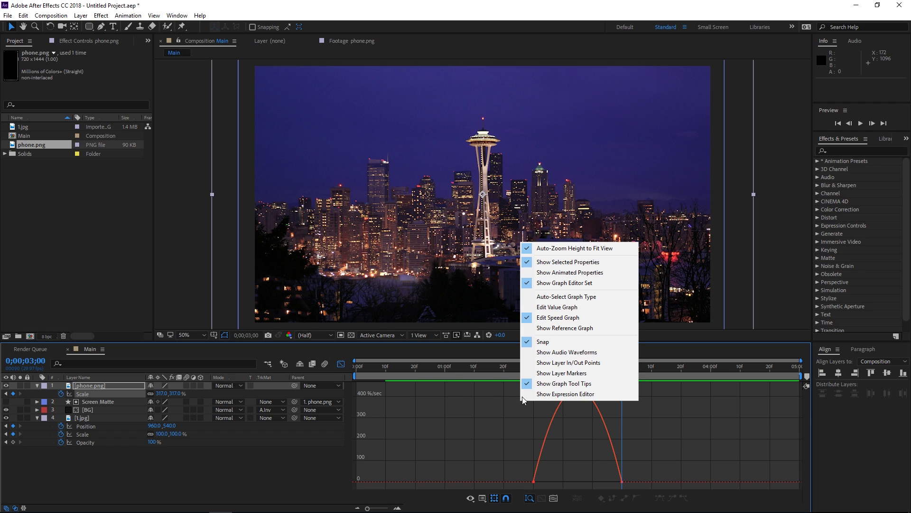
click(567, 318)
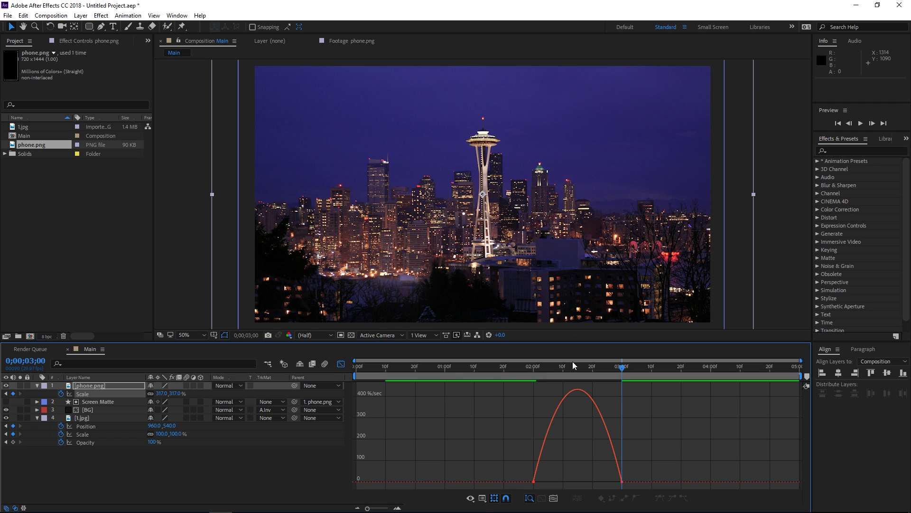
click(597, 410)
drag(608, 479, 588, 479)
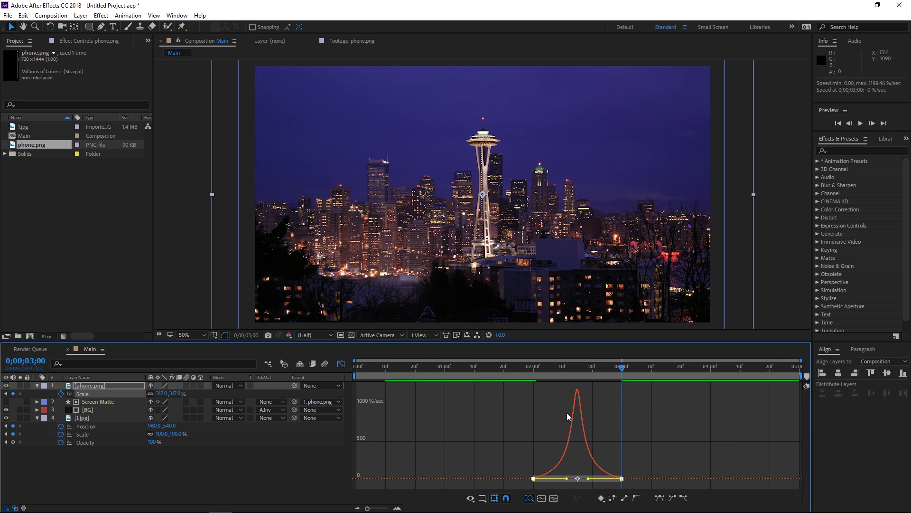
click(517, 372)
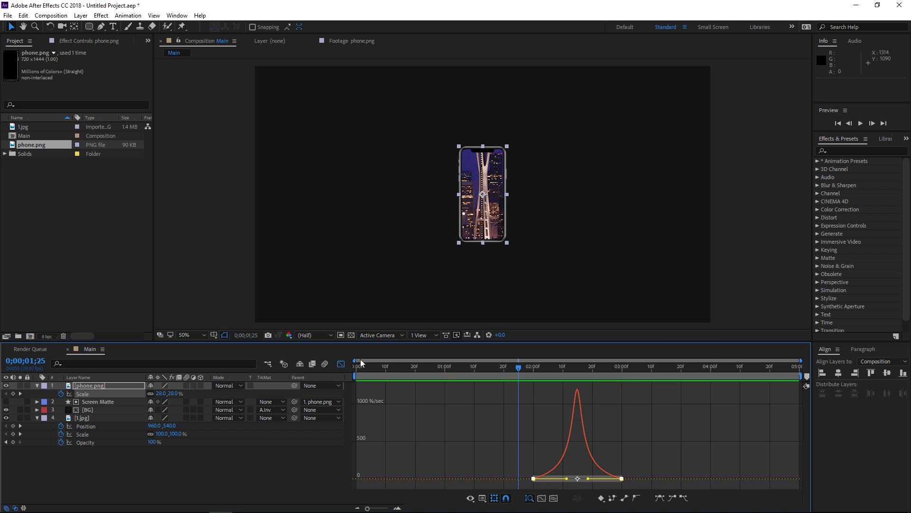
Return to layer bars and enable motion blur for the composition
click(345, 363)
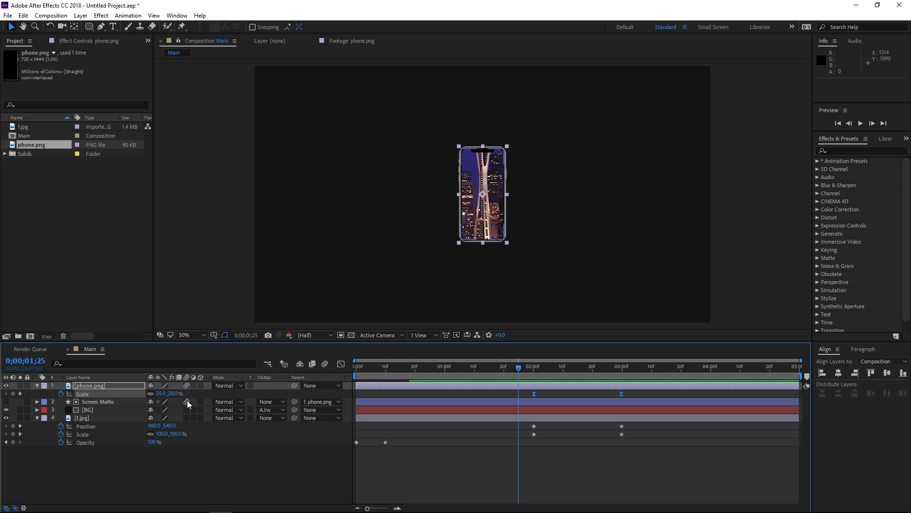
click(102, 401)
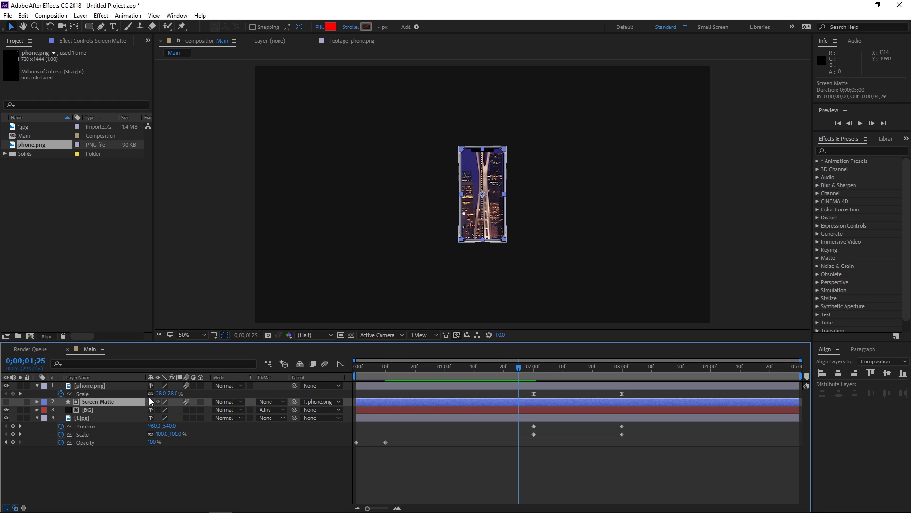
click(325, 364)
Preview the zoom from 1;17, scrub to 2;14, then return to 2 seconds
click(495, 370)
key(space)
drag(495, 371, 576, 352)
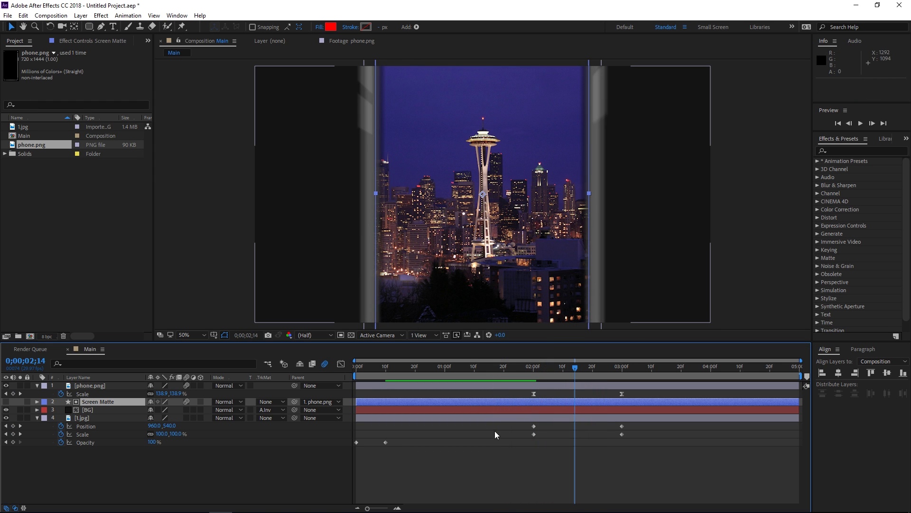
click(491, 466)
drag(537, 369, 534, 370)
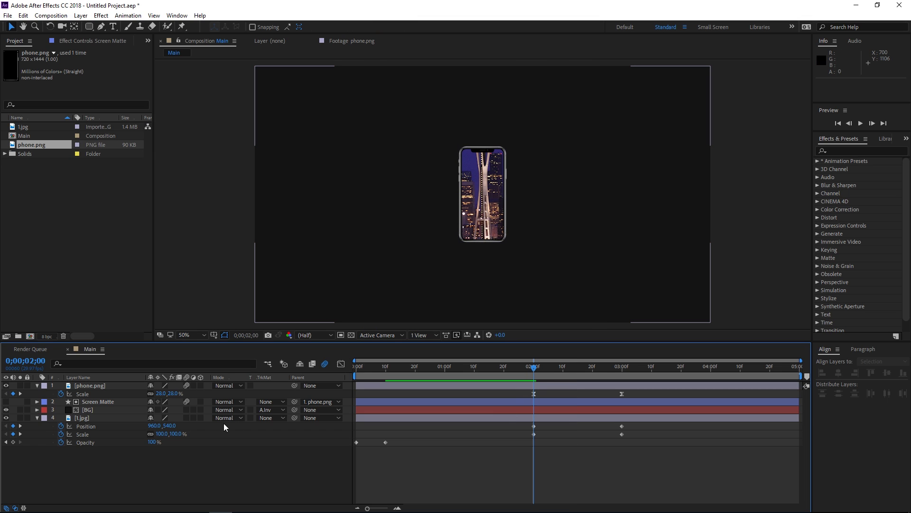
Set 1.jpg to Scale 79% and Position Y 712 at 2 seconds
click(104, 416)
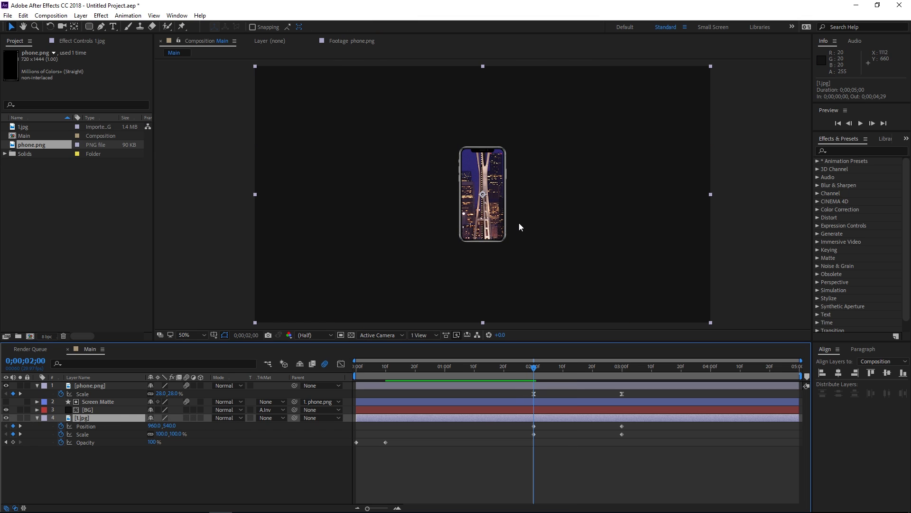
drag(176, 434, 166, 436)
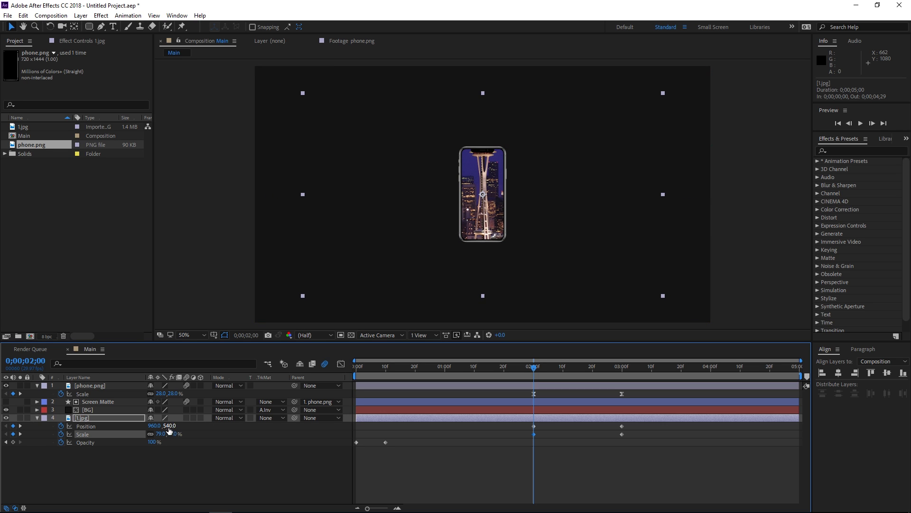
drag(169, 426, 238, 437)
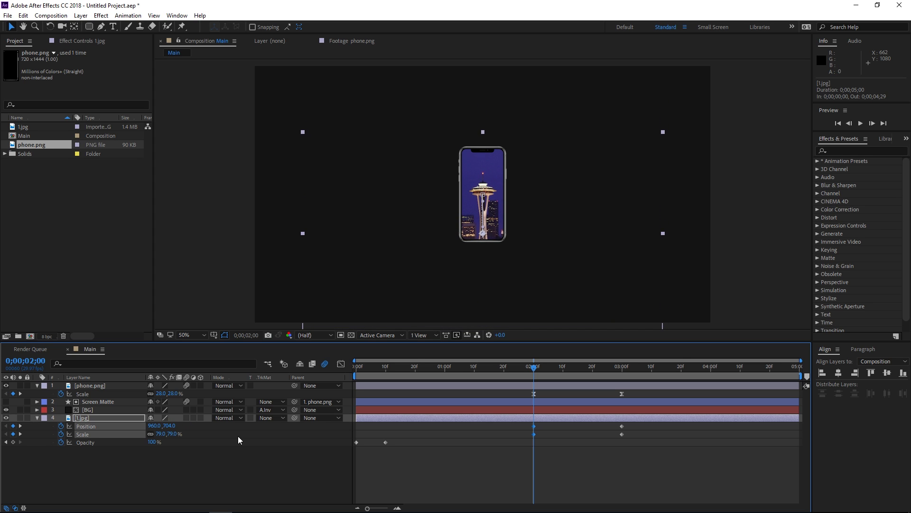
drag(202, 411, 205, 411)
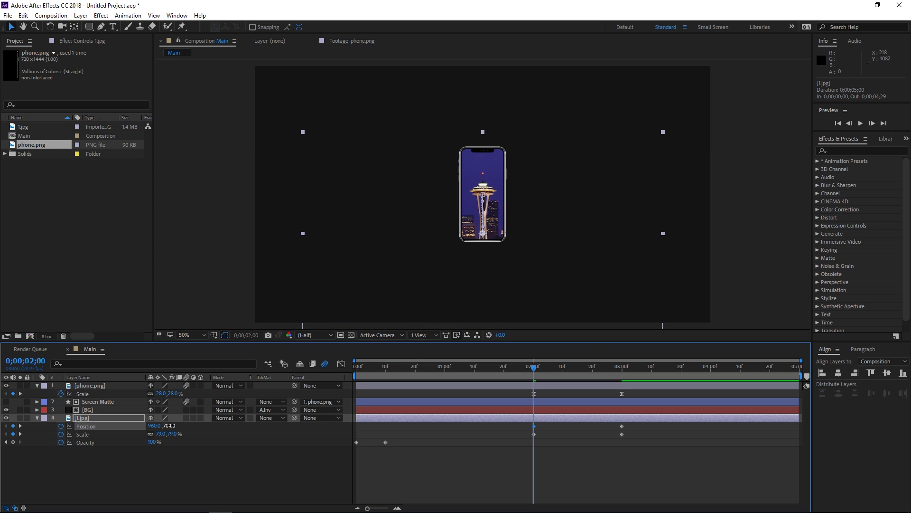
Preview the animation, scrub the zoom from 2 to 3 seconds, and select the 3-second Scale keyframe
click(539, 448)
key(space)
drag(534, 369, 622, 371)
click(622, 434)
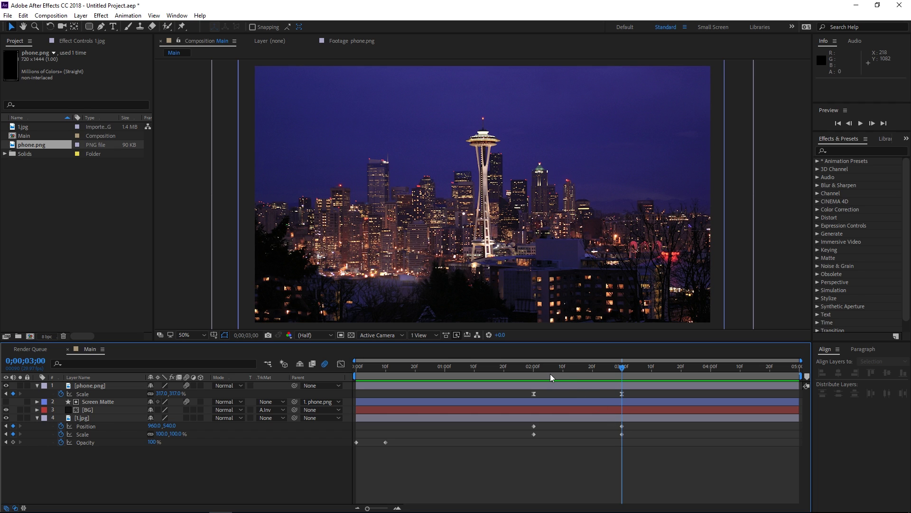
Apply Easy Ease to the city photo's Position and Scale keyframes and steepen its speed curve
drag(541, 370, 571, 374)
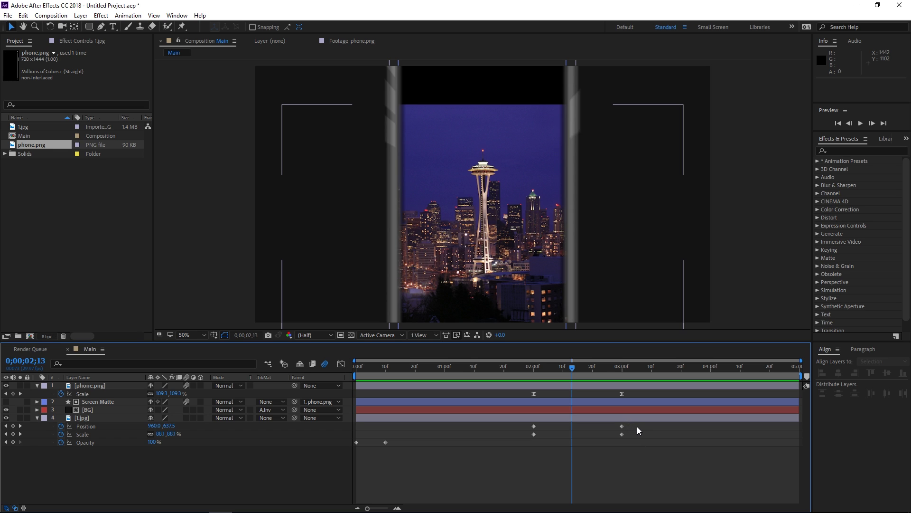
drag(639, 432, 521, 425)
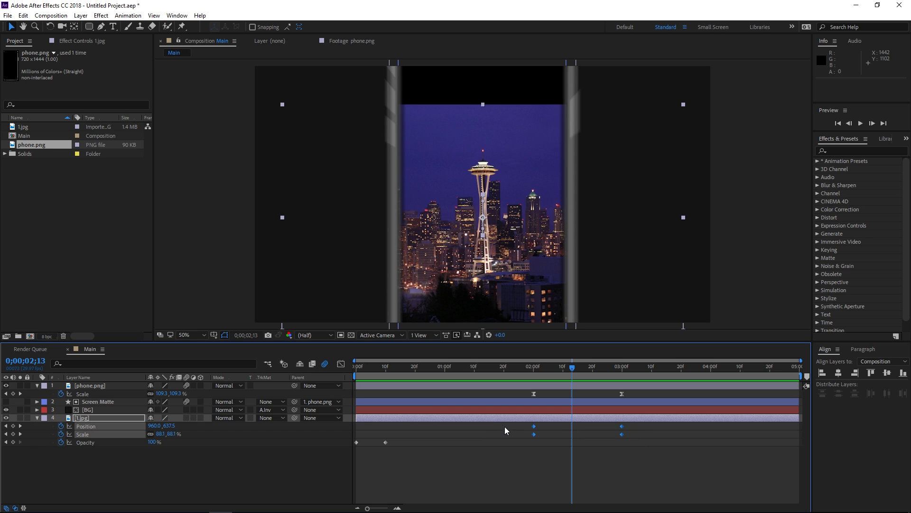
key(F9)
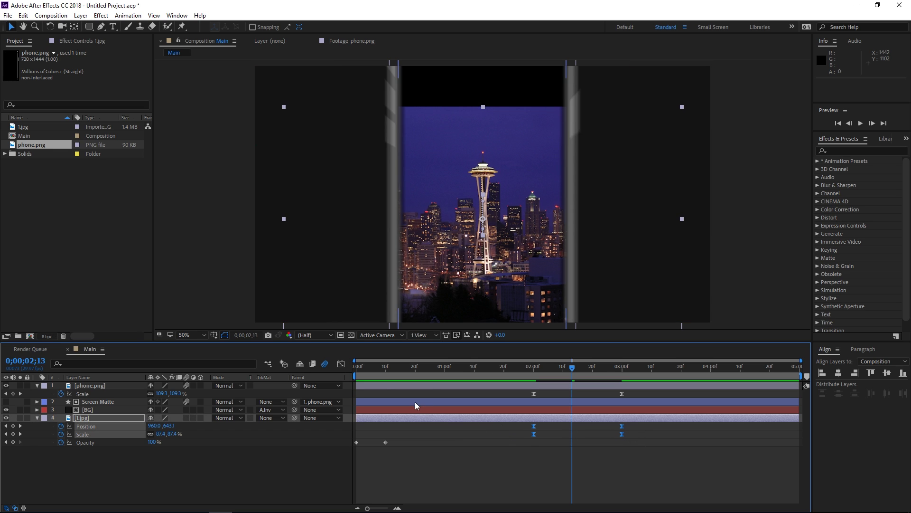
click(341, 364)
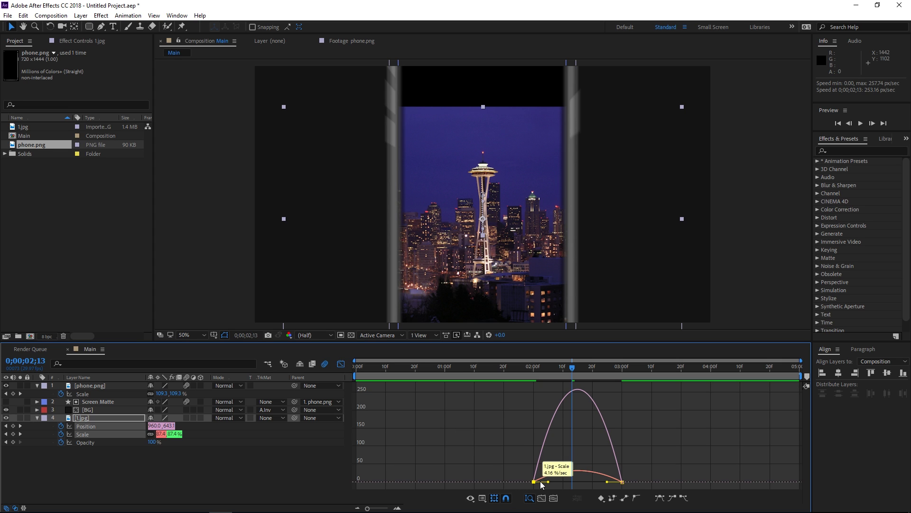
drag(549, 483, 597, 478)
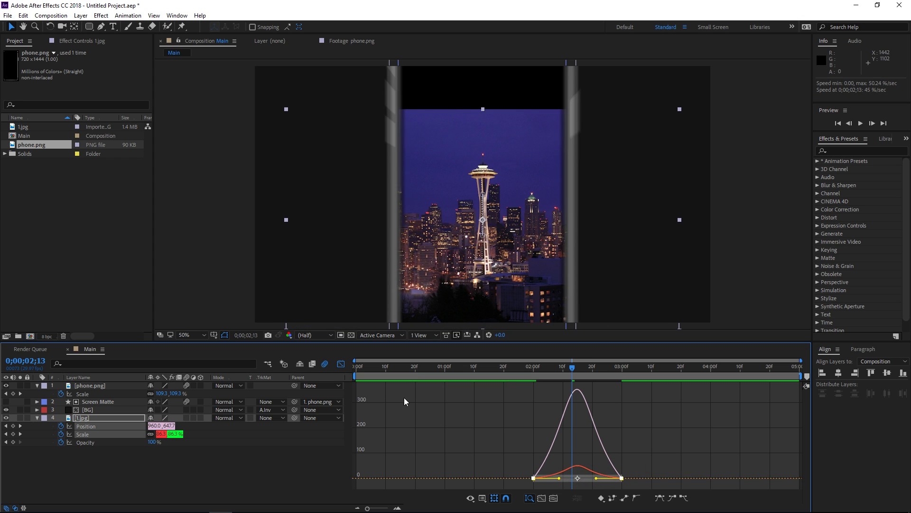
click(340, 364)
Preview the full animation from the start and scrub to 2;17 to check mid-zoom
click(447, 366)
drag(385, 366, 312, 366)
key(space)
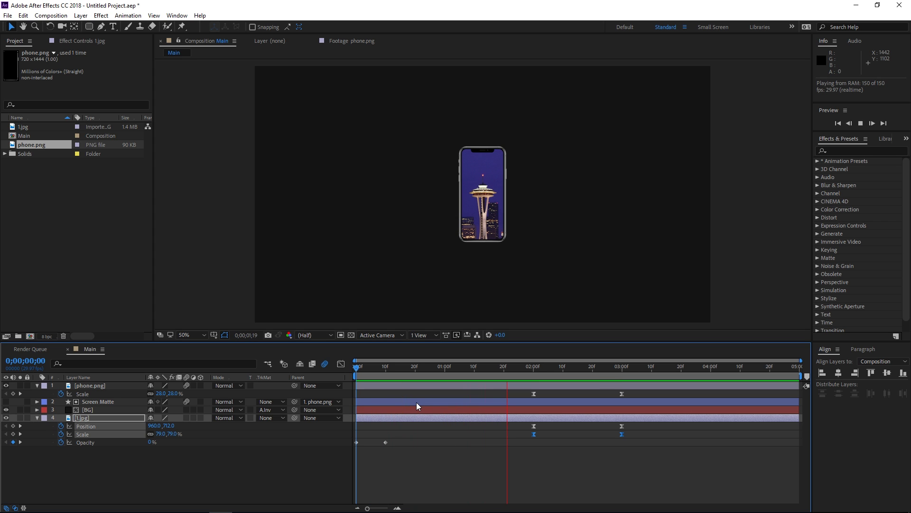
drag(545, 369, 583, 369)
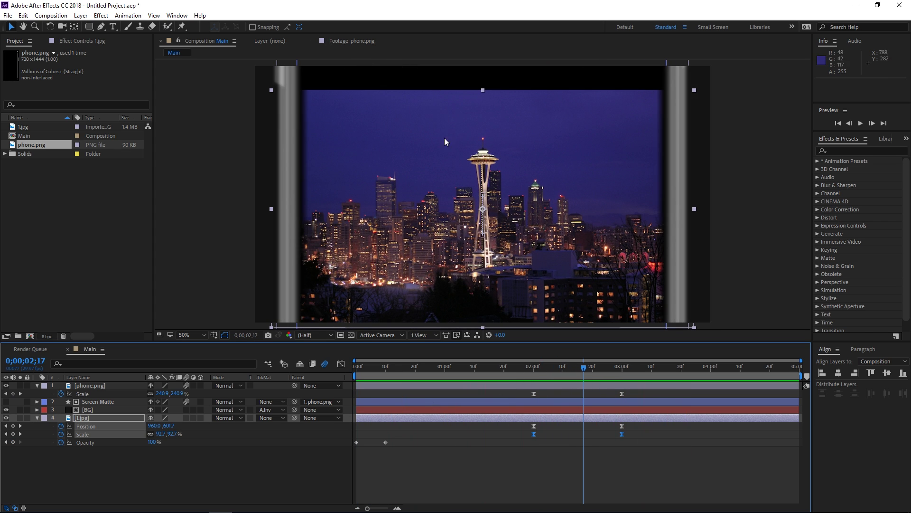
click(486, 451)
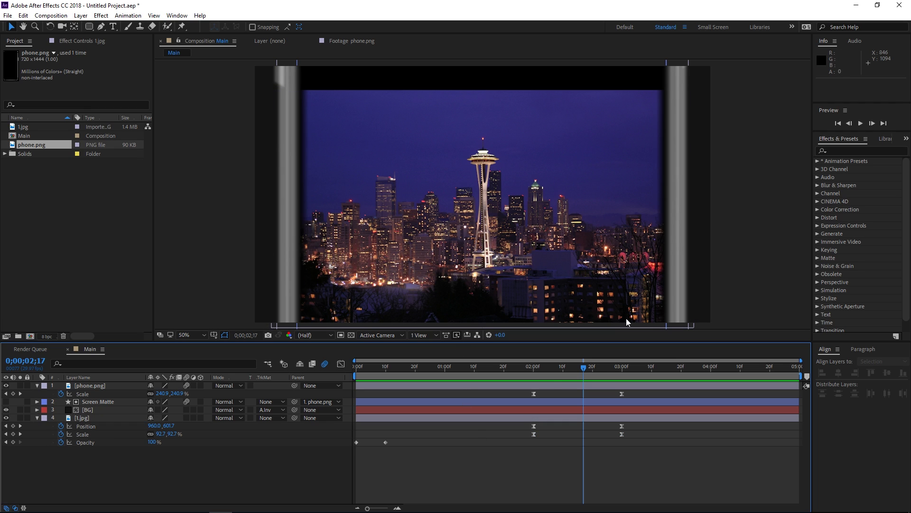
Apply the Motion Tile effect to the 1.jpg city photo
click(845, 151)
text(motio)
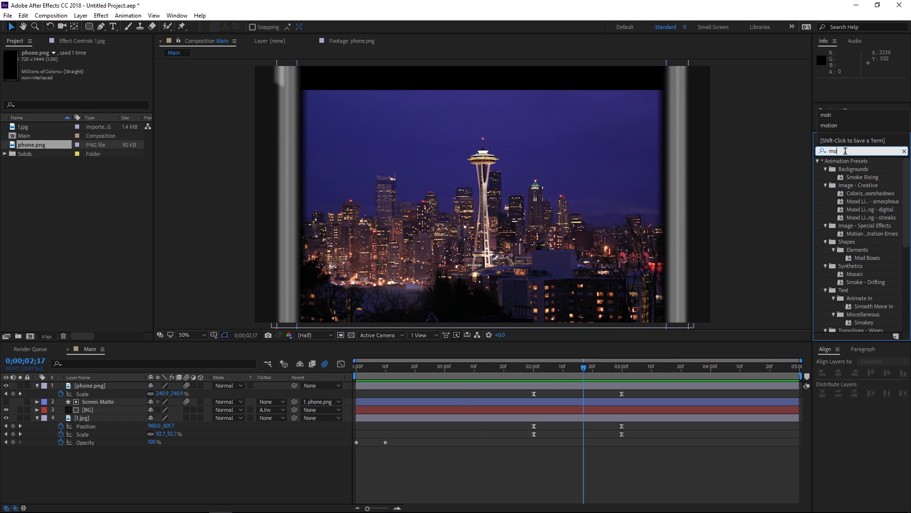
click(862, 207)
click(854, 209)
drag(859, 210, 549, 419)
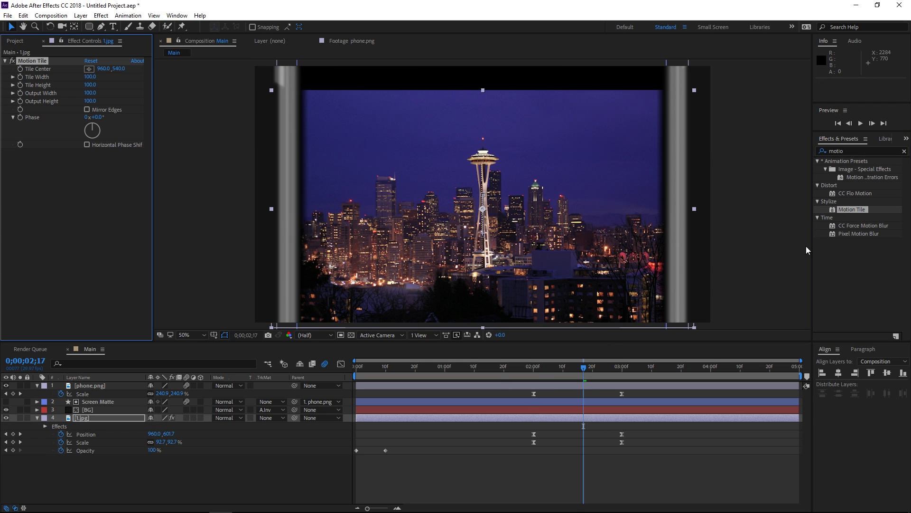
click(905, 151)
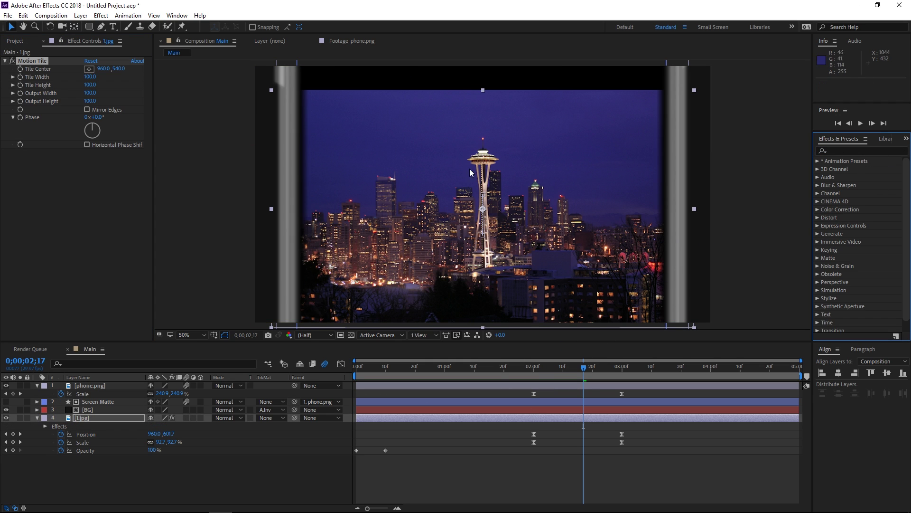
Turn on Mirror Edges, set Output Height 170 and Output Width 200, then preview from the start
click(87, 110)
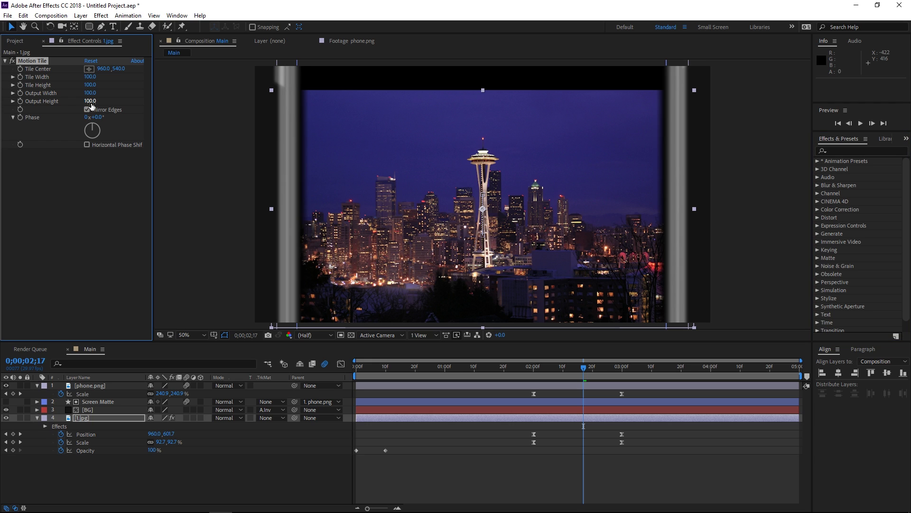
click(90, 101)
text(170)
key(Return)
click(90, 93)
text(170)
key(Return)
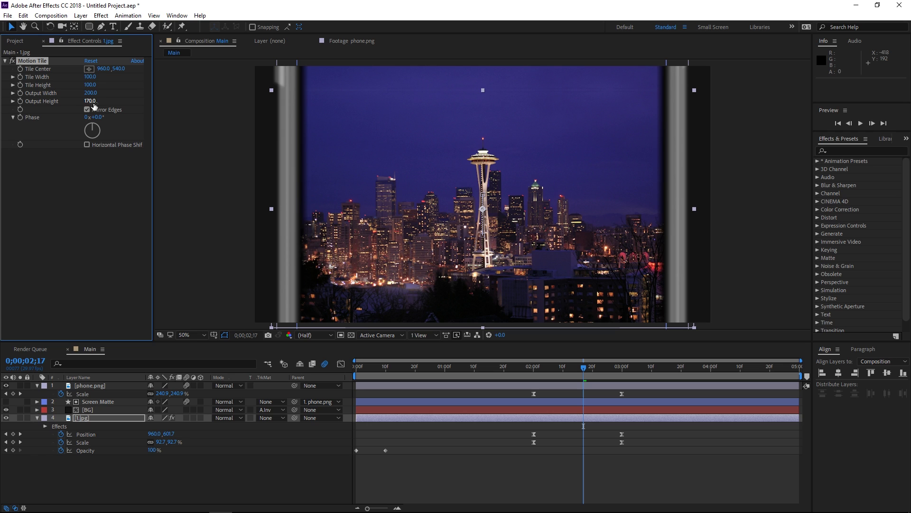
drag(452, 366, 338, 378)
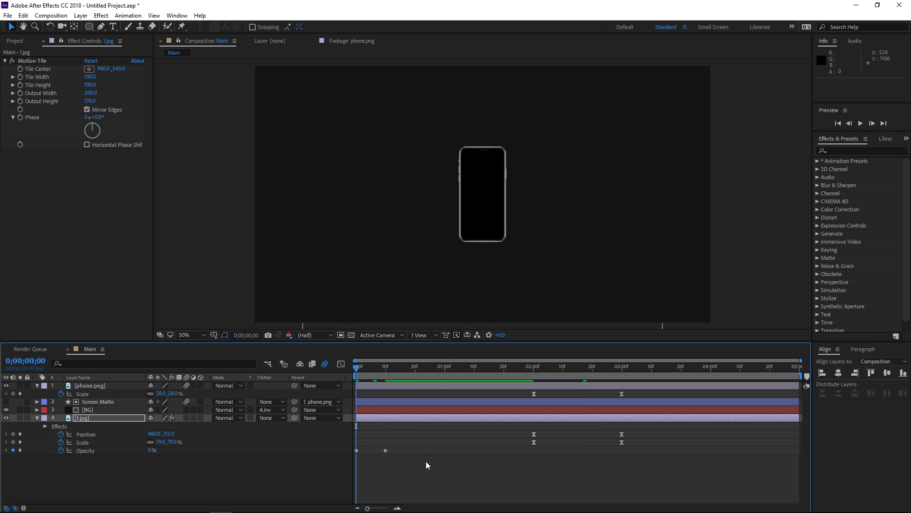
key(space)
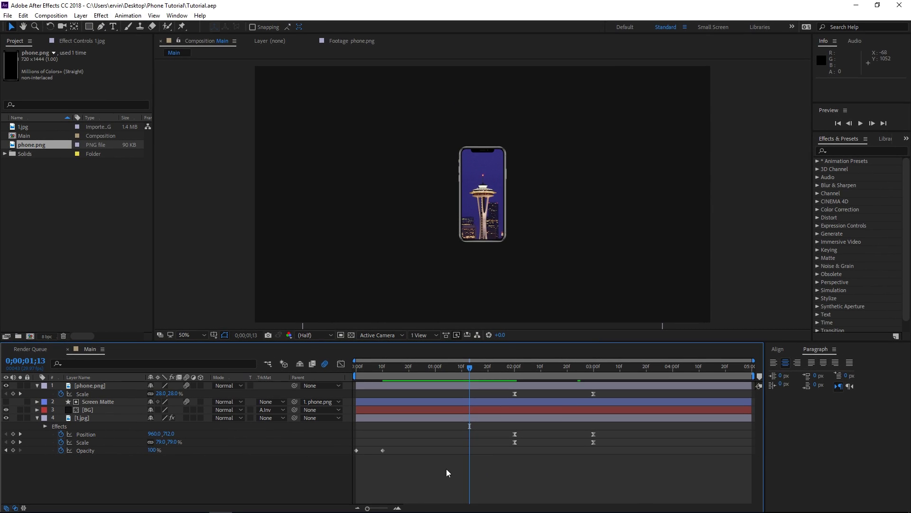
Delete the black BG solid and make the Screen Matte visible with Stencil Alpha blending
click(430, 409)
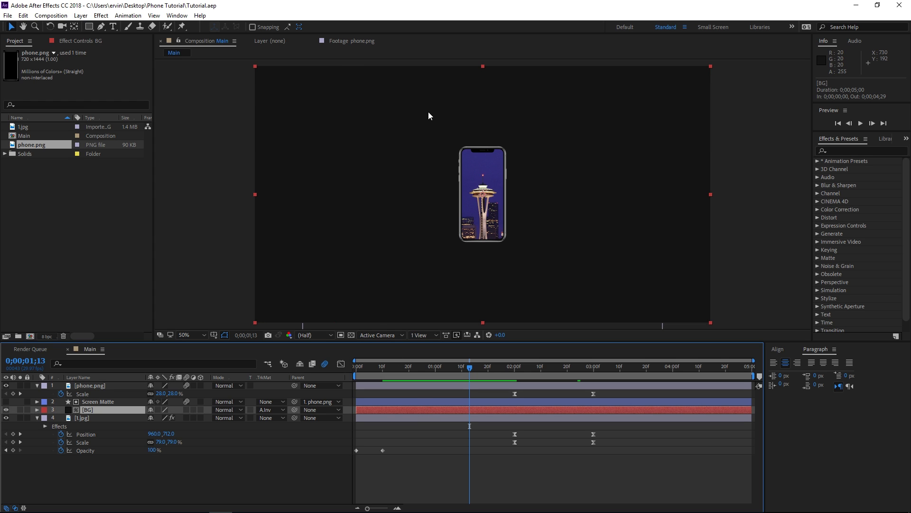
key(Delete)
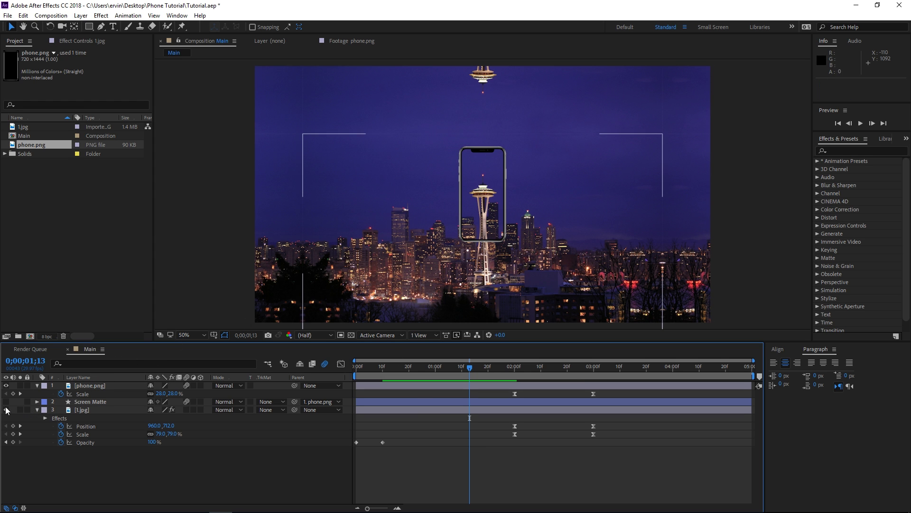
click(78, 402)
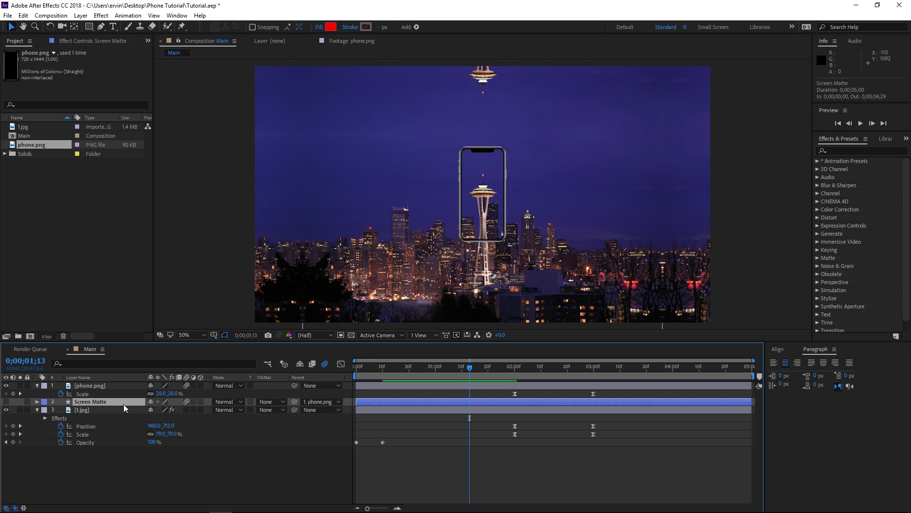
click(6, 401)
click(225, 402)
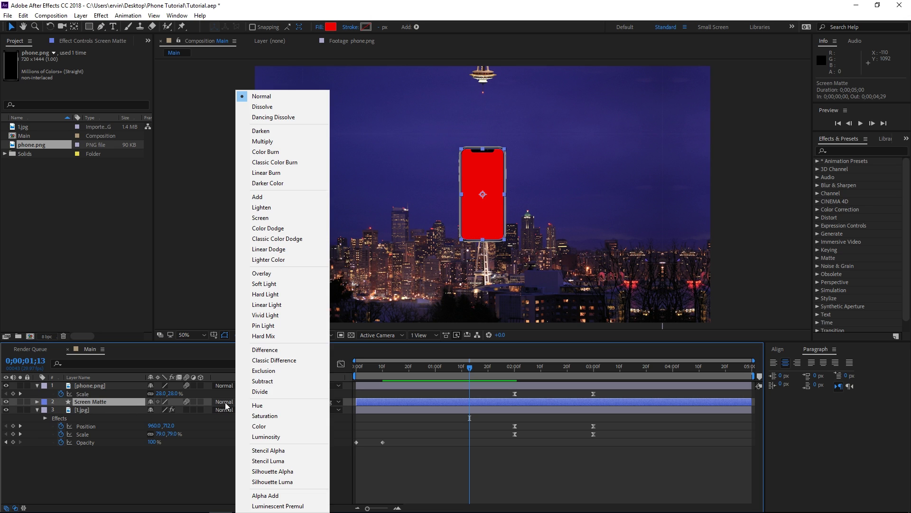
click(281, 450)
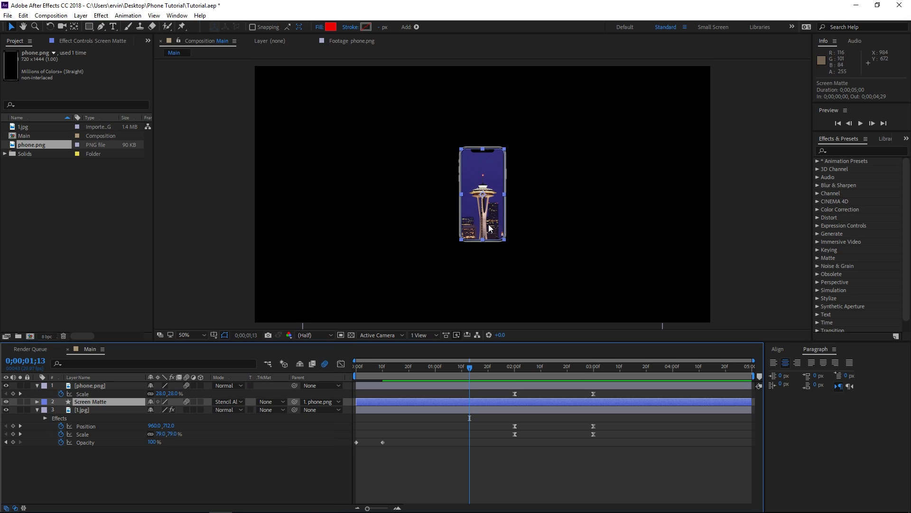
Delete 1.jpg's opacity keyframes and shift the six zoom keyframes to start at frame 15
drag(414, 429, 352, 451)
key(Delete)
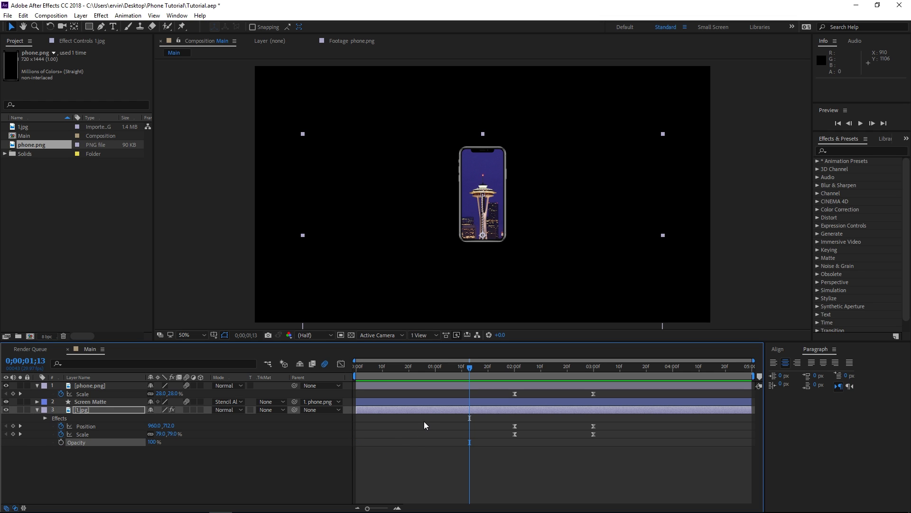
click(395, 365)
drag(608, 453, 397, 402)
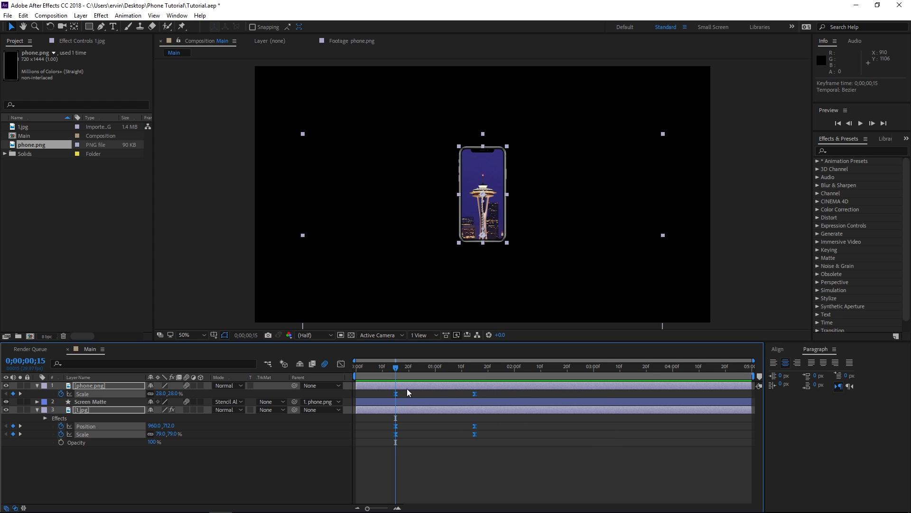
click(406, 463)
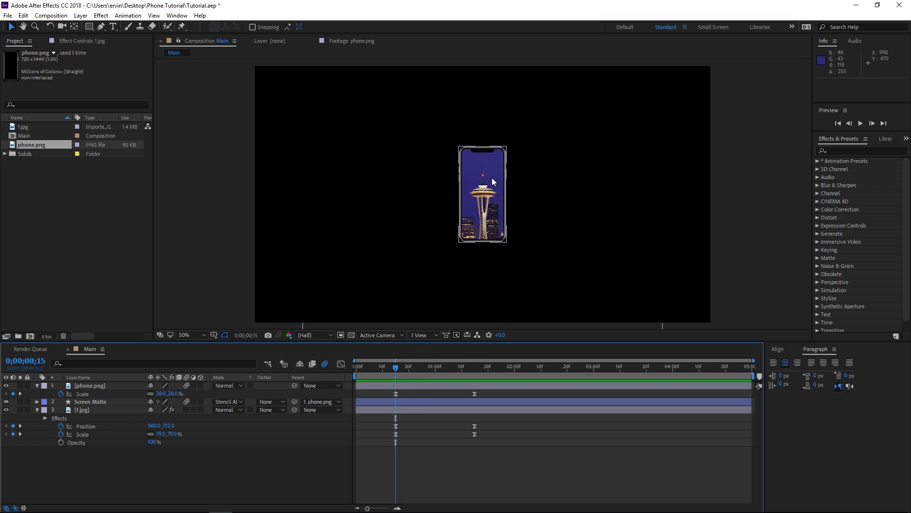
key(Home)
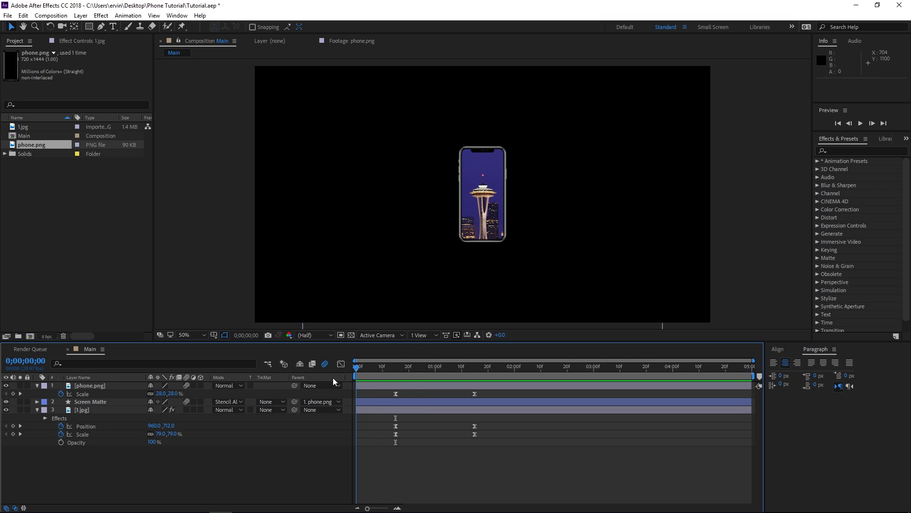
Keyframe phone.png's Position from Y 1317 at frame 0 to 540 at frame 10
click(93, 386)
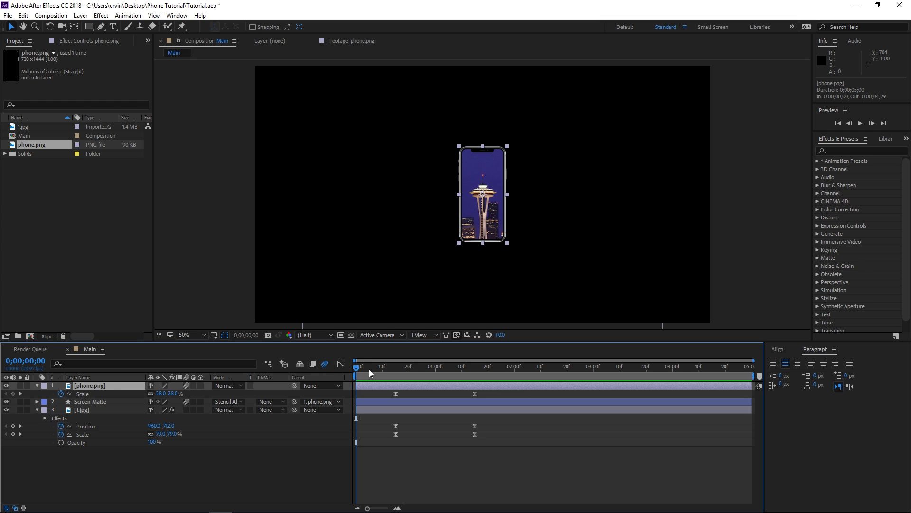
key(p)
click(60, 394)
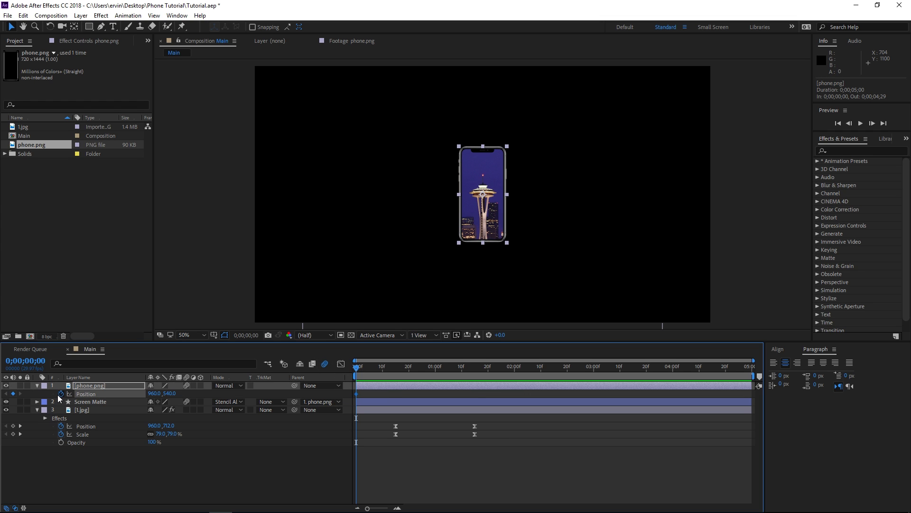
click(382, 370)
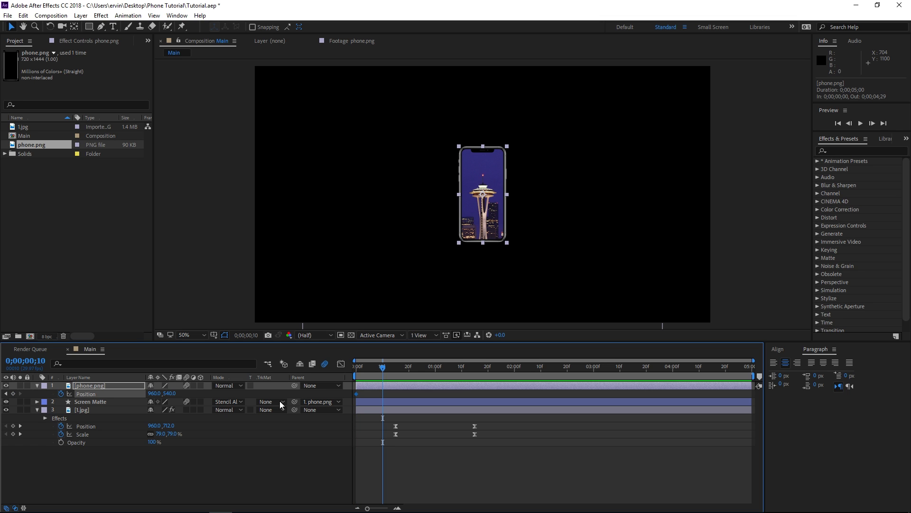
click(13, 393)
drag(372, 367, 350, 377)
click(360, 383)
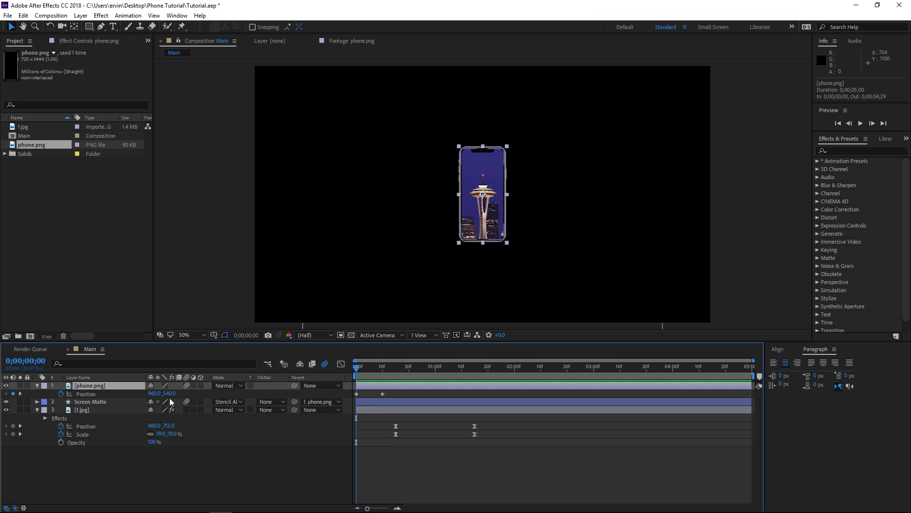
drag(169, 393, 335, 419)
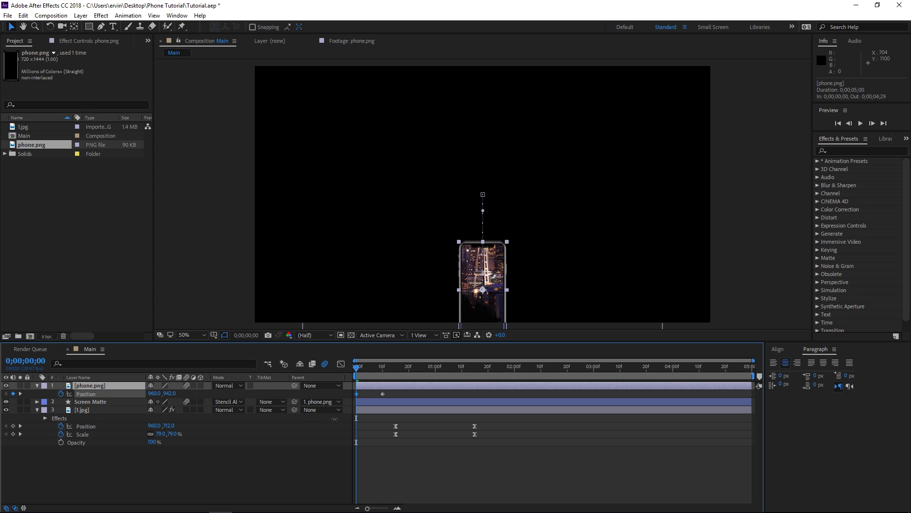
drag(336, 419, 490, 423)
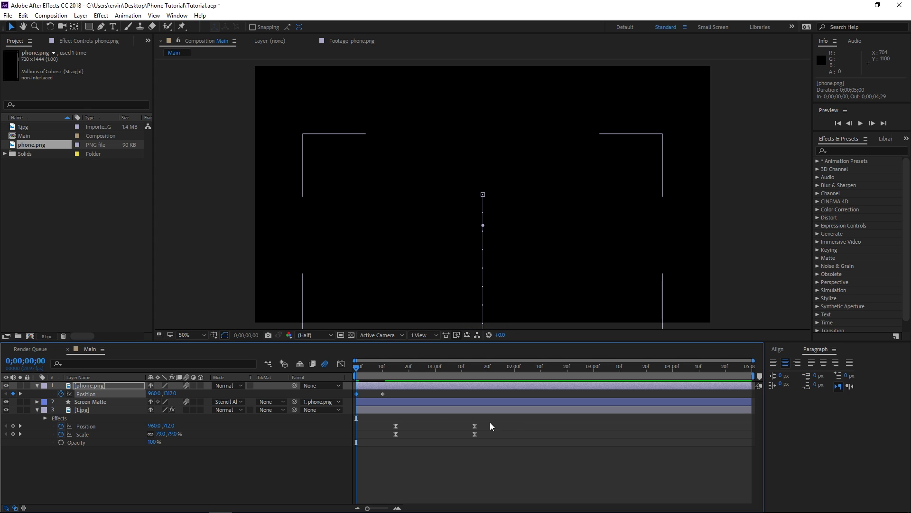
Easy Ease both Position keyframes, shape the speed curve to start fast, and preview the slide-up
key(space)
click(375, 381)
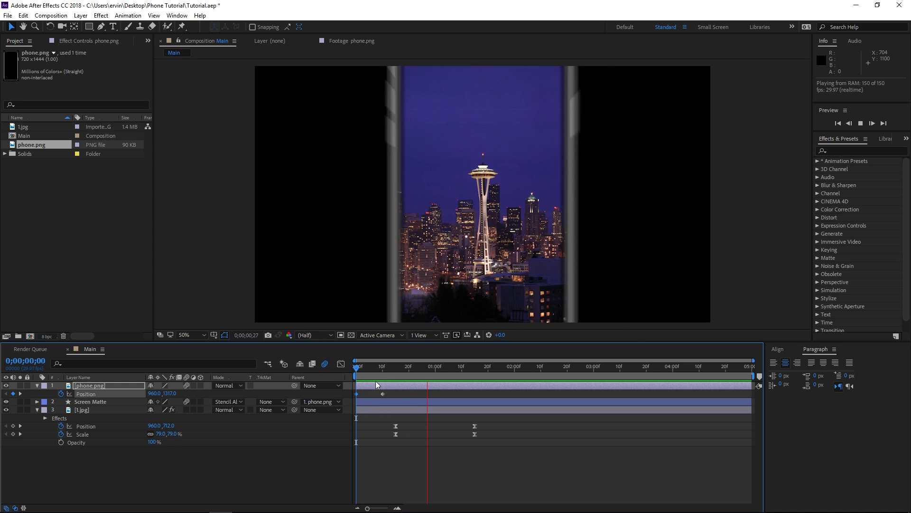
click(383, 394)
drag(351, 396, 352, 396)
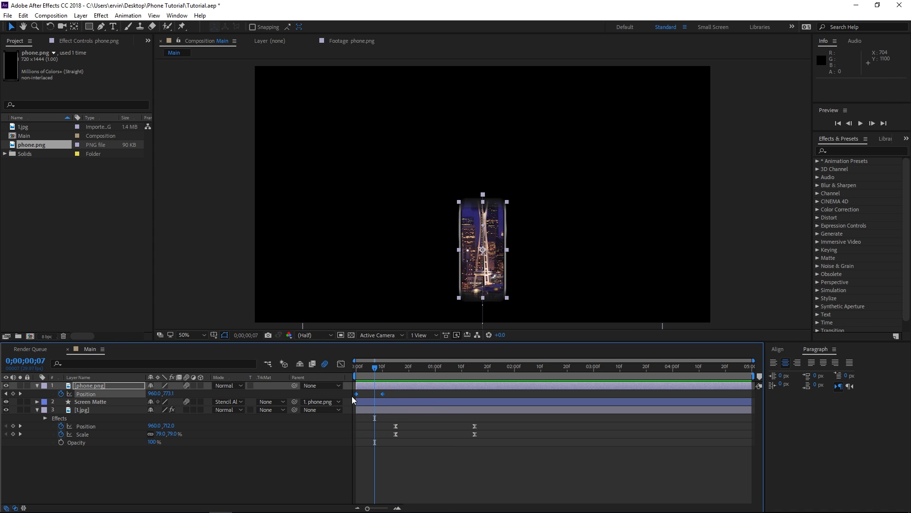
key(F9)
click(340, 364)
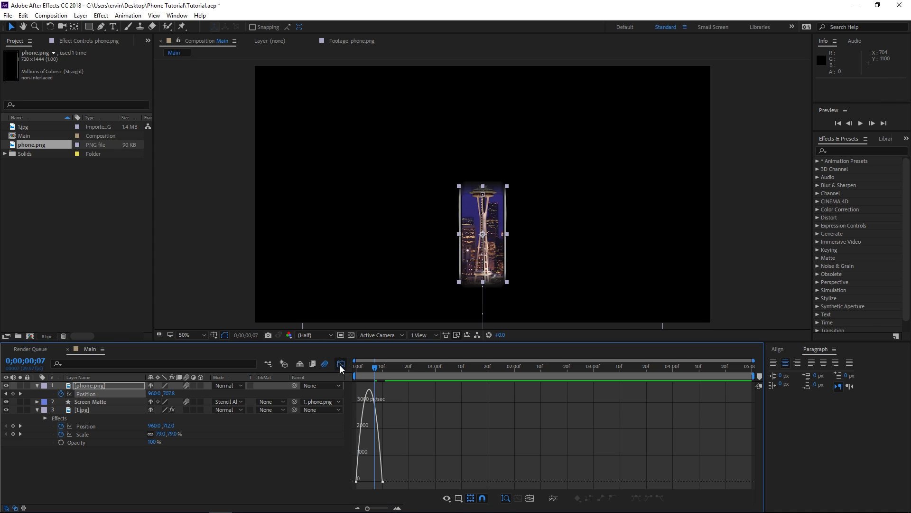
drag(379, 478, 370, 479)
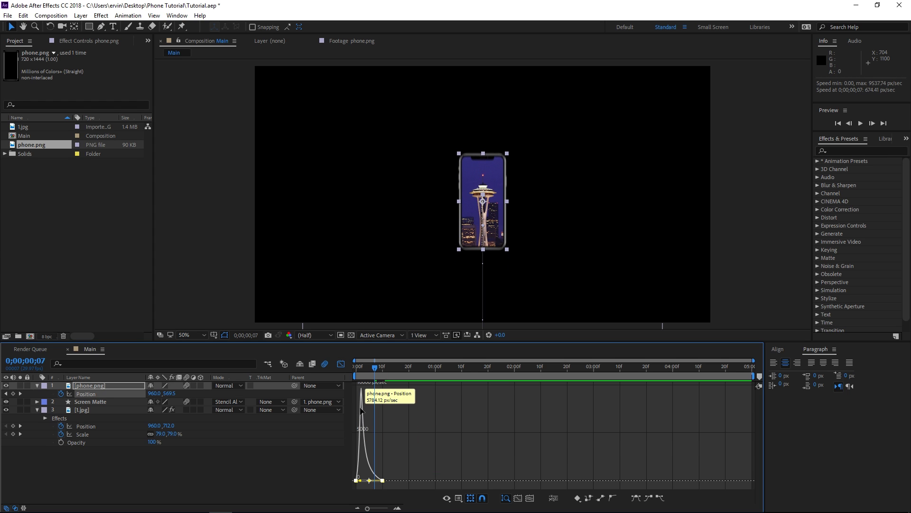
click(341, 364)
drag(364, 372, 349, 374)
key(space)
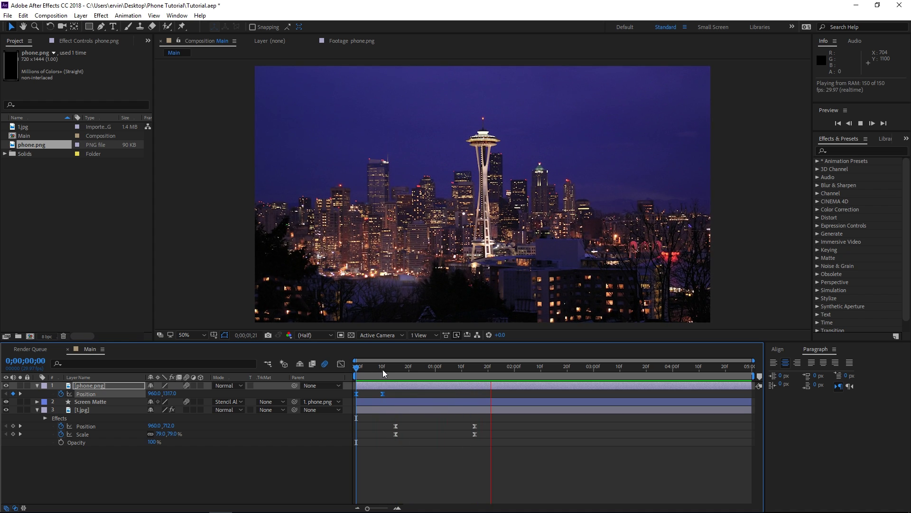
click(383, 371)
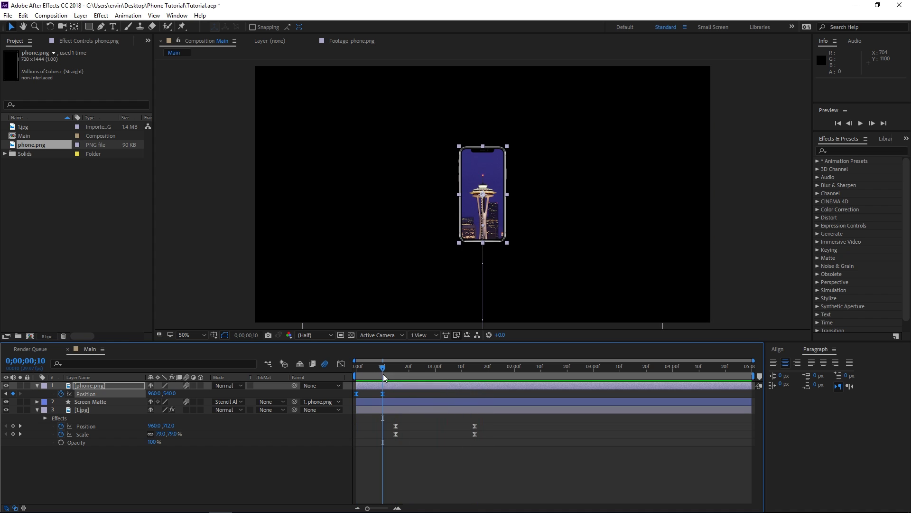
Split 1.jpg at frame 10 and parent its first part to phone.png
click(389, 409)
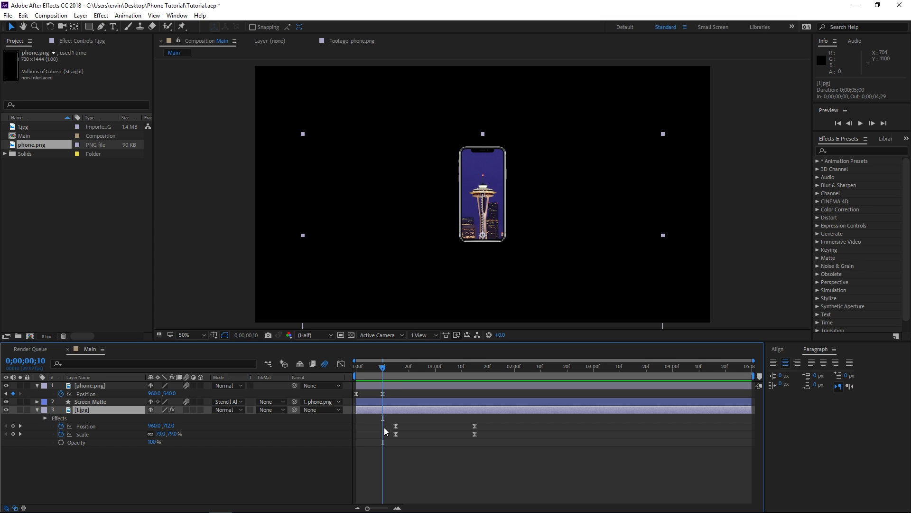
key(ctrl+shift+d)
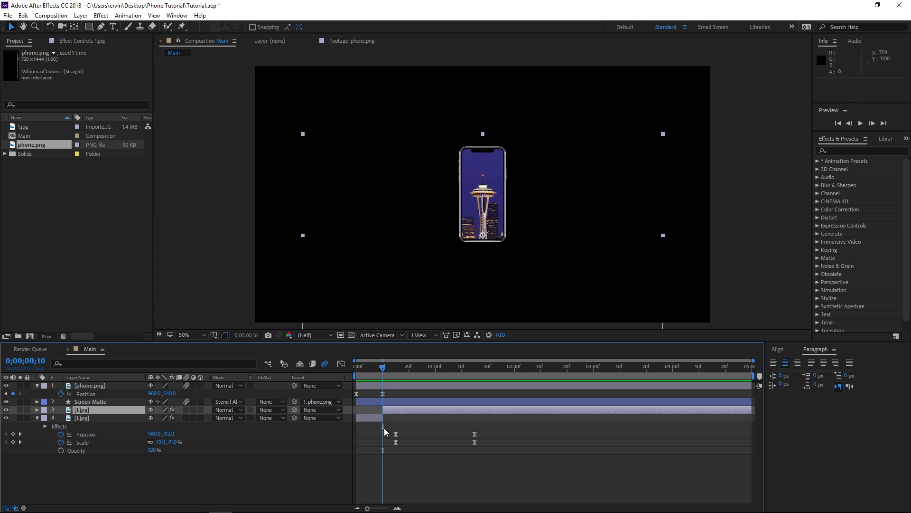
click(366, 417)
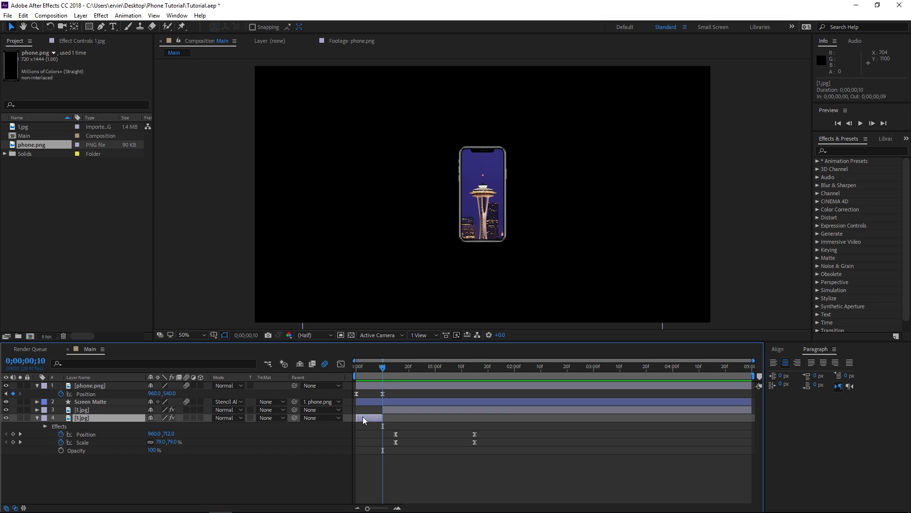
drag(295, 418, 132, 383)
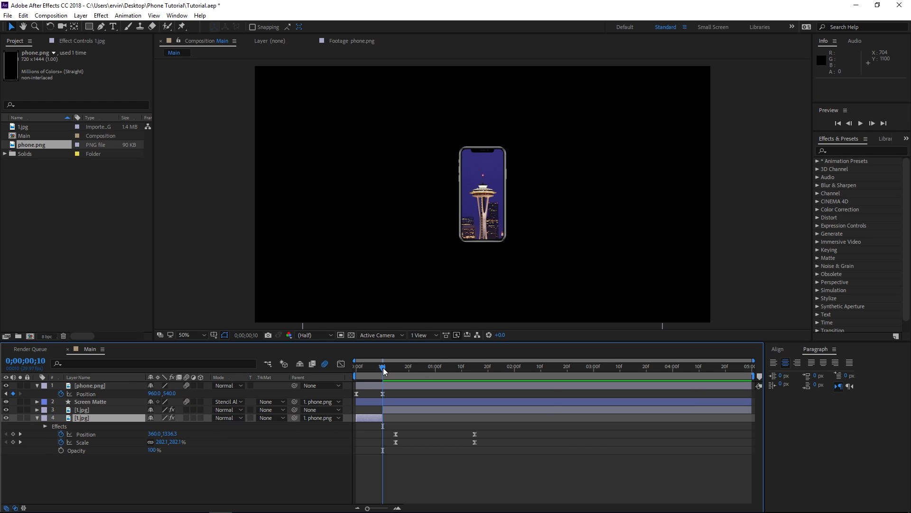
Enable motion blur on the first city photo clip and preview the animation
drag(383, 367, 369, 371)
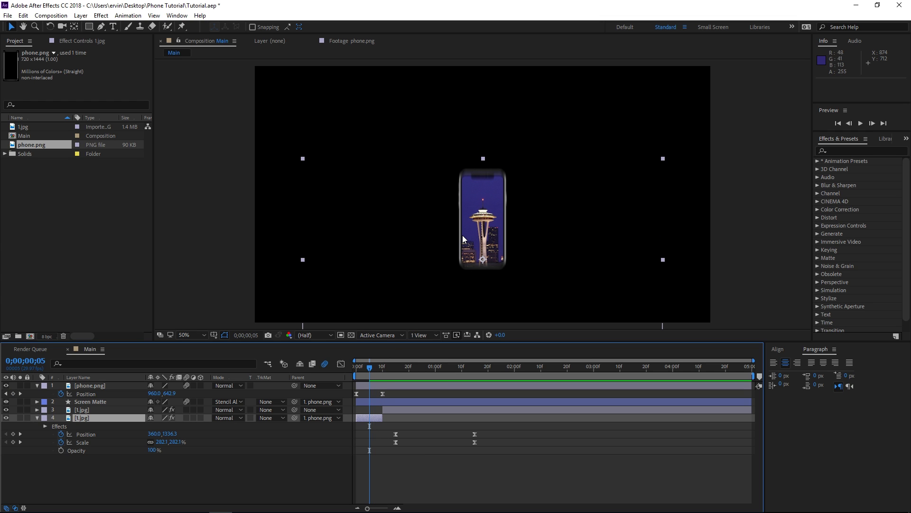
click(187, 417)
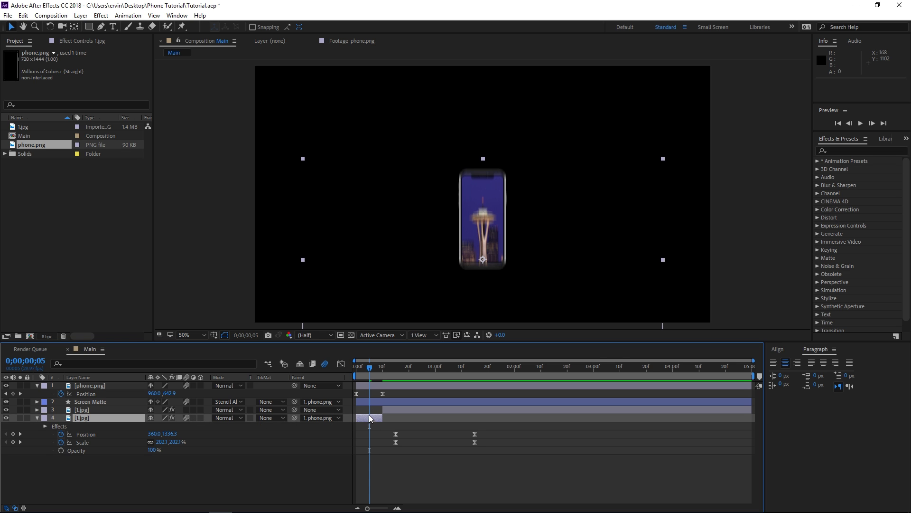
key(space)
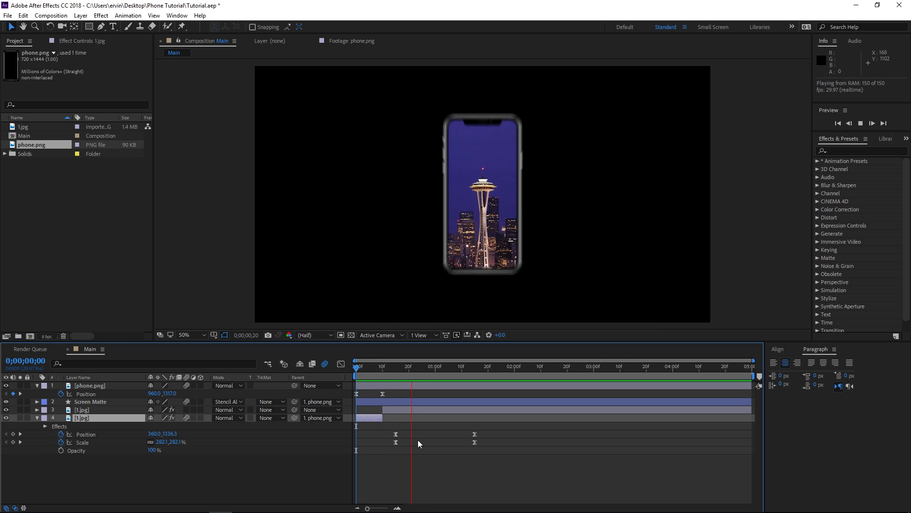
key(space)
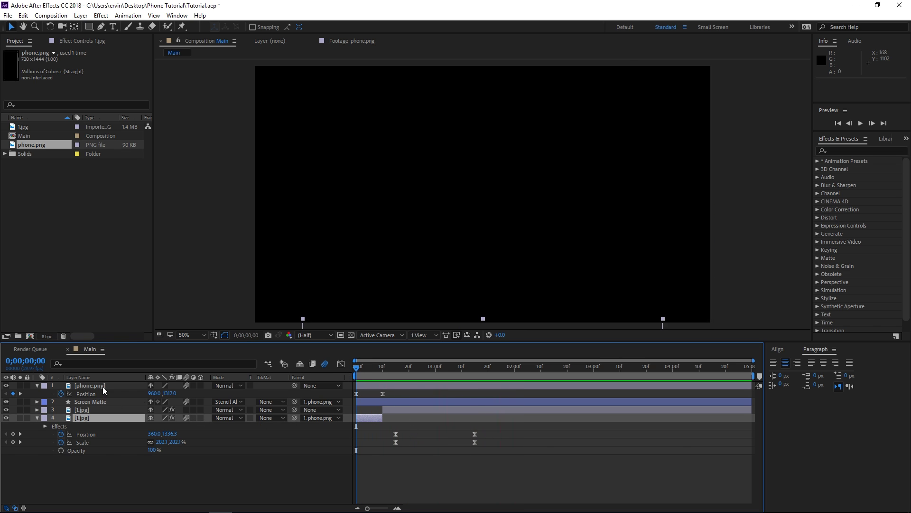
Pre-compose all four layers into Pre-comp 1
shift+click(102, 386)
right_click(102, 385)
click(138, 418)
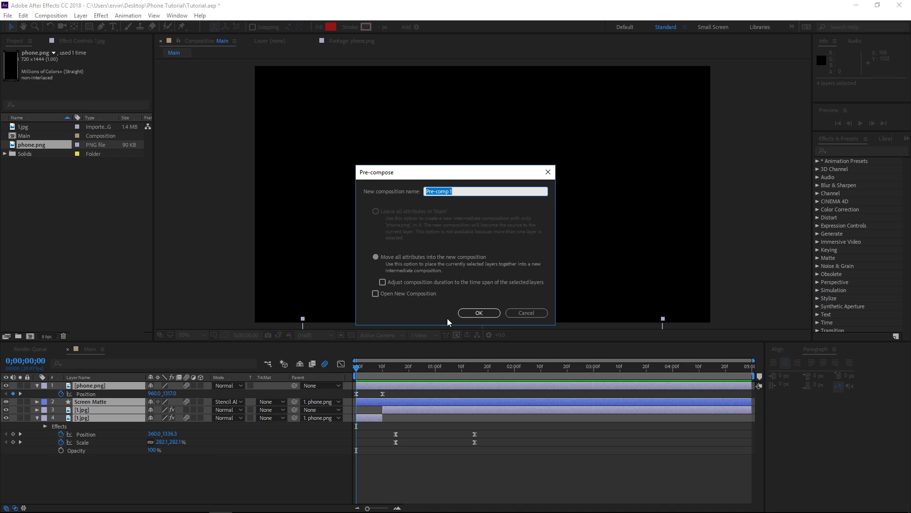
click(479, 313)
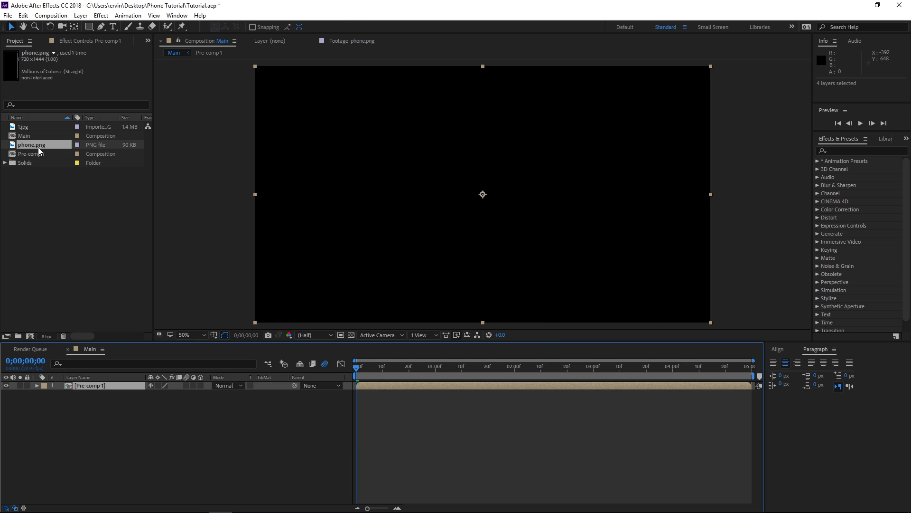
Import the 2.jpg mountain photo, place it beneath Pre-comp 1 in Main, and preview
right_click(71, 226)
mouse_move(145, 277)
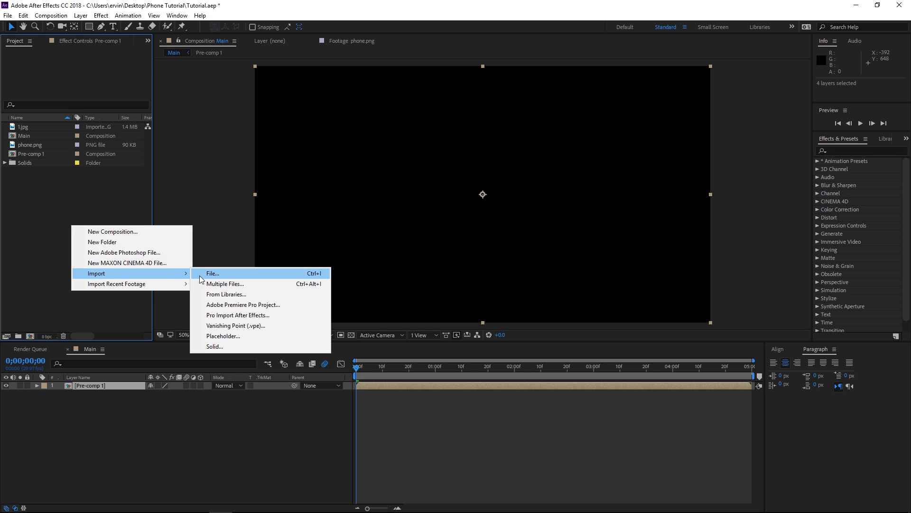
click(212, 273)
click(365, 97)
double_click(365, 100)
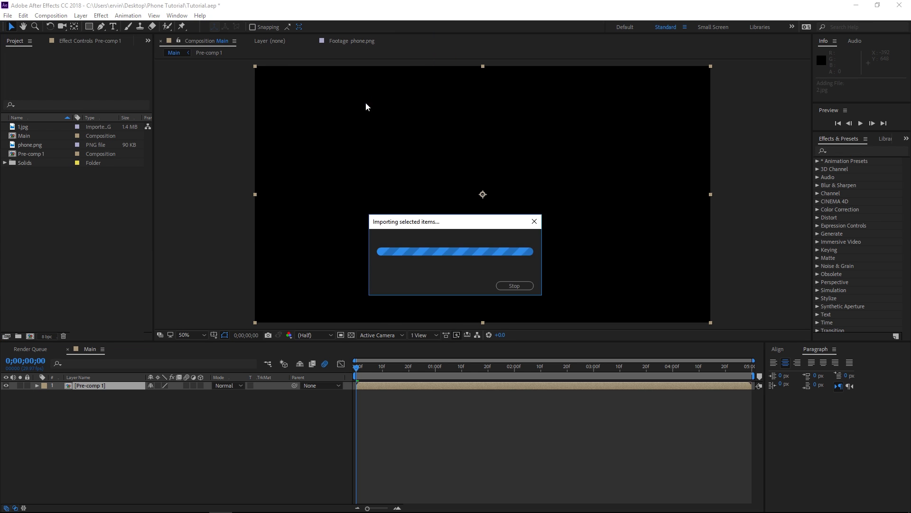
drag(32, 136, 156, 449)
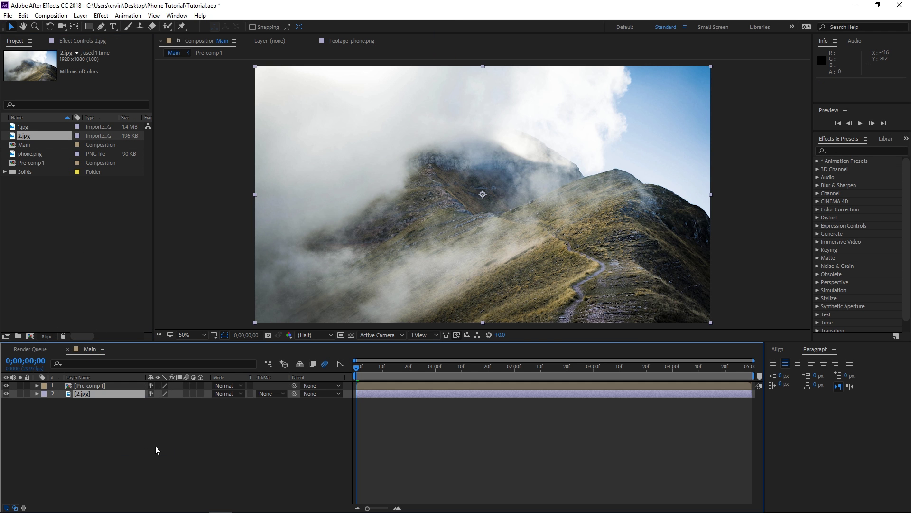
key(space)
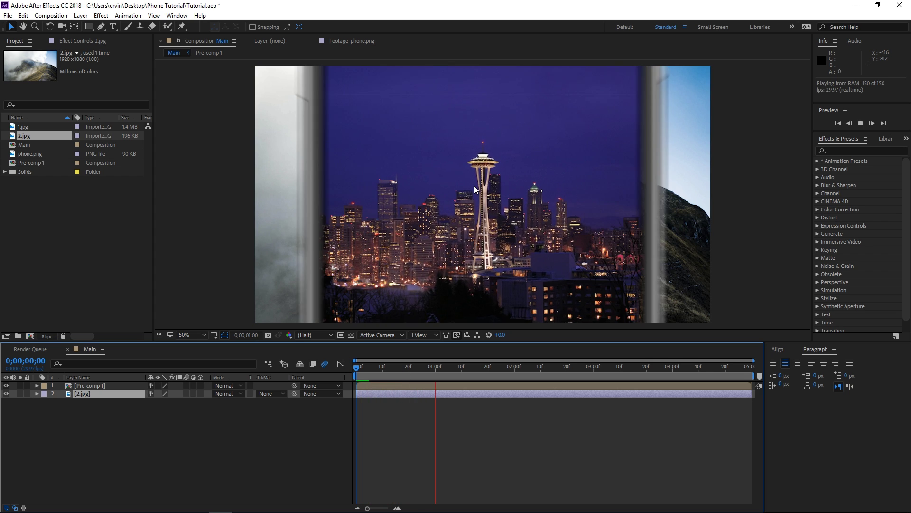